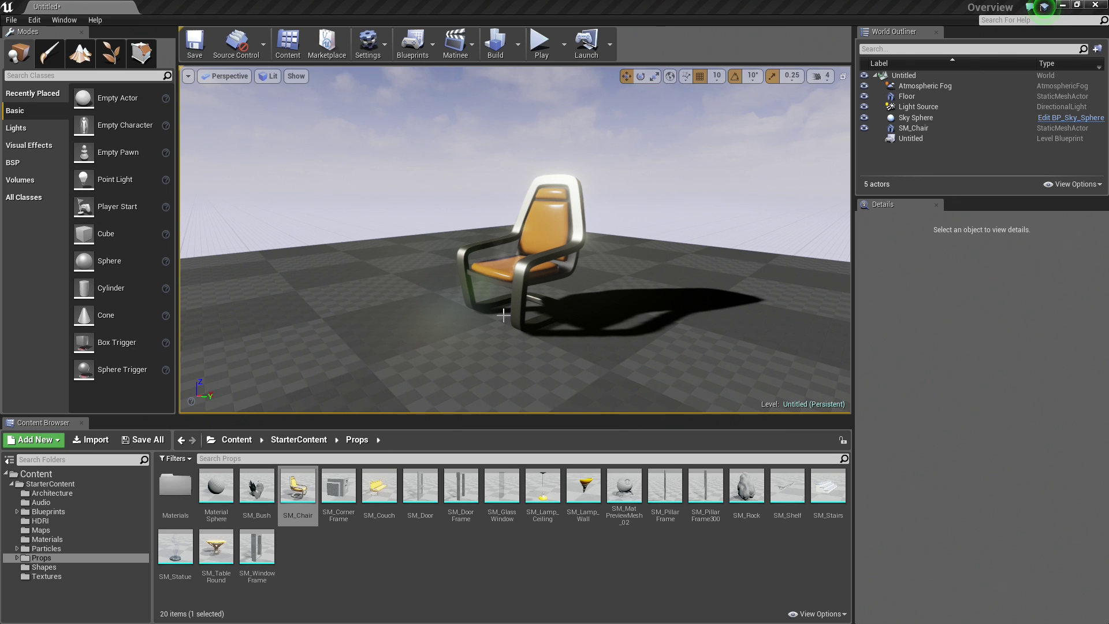
- Select SM_Chair, cycle through the move and rotate gizmos, and end on Scale
click(519, 269)
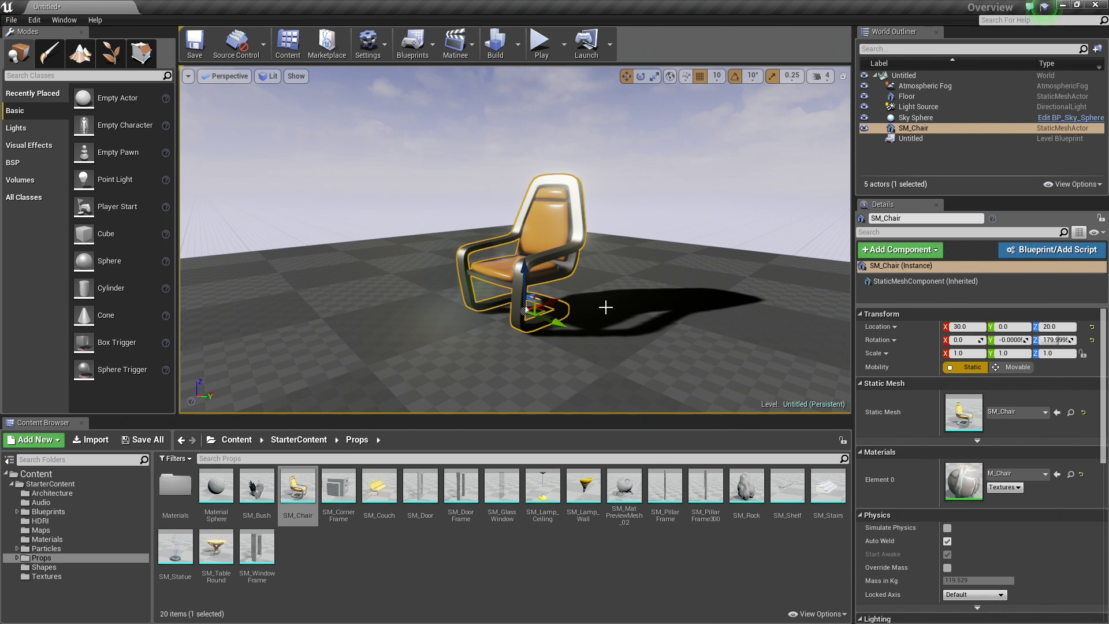
alt+drag(606, 308, 659, 307)
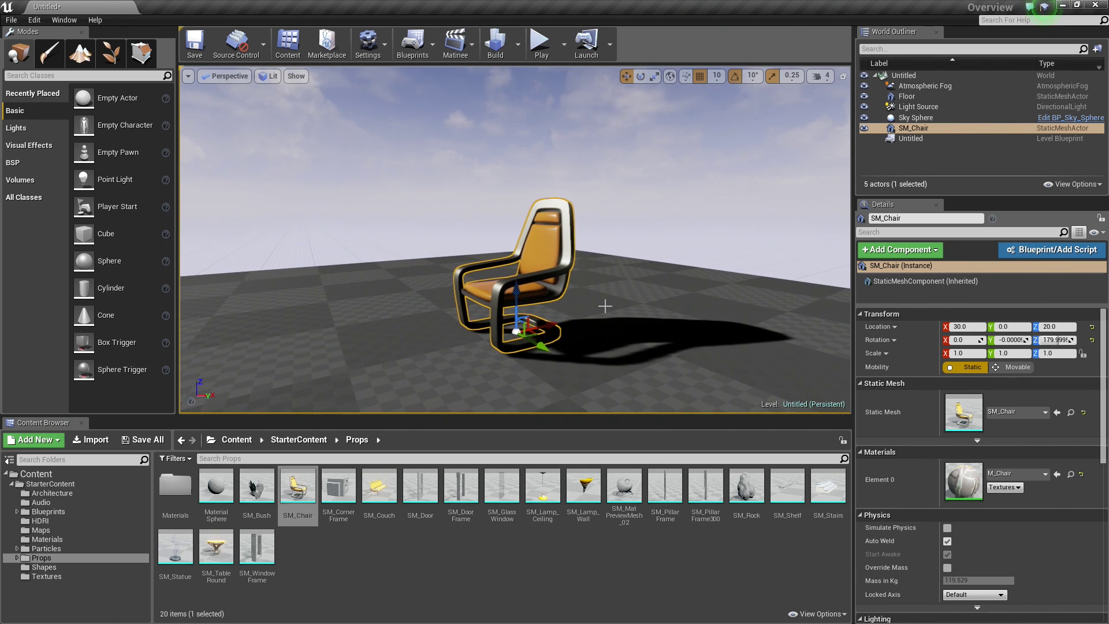
key(e)
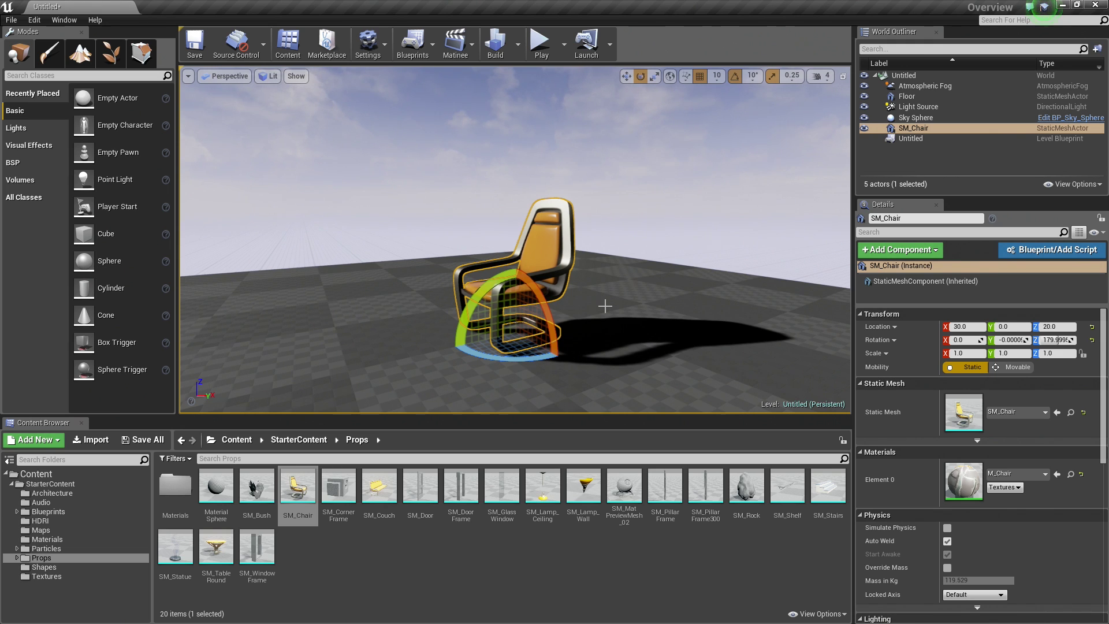
key(w)
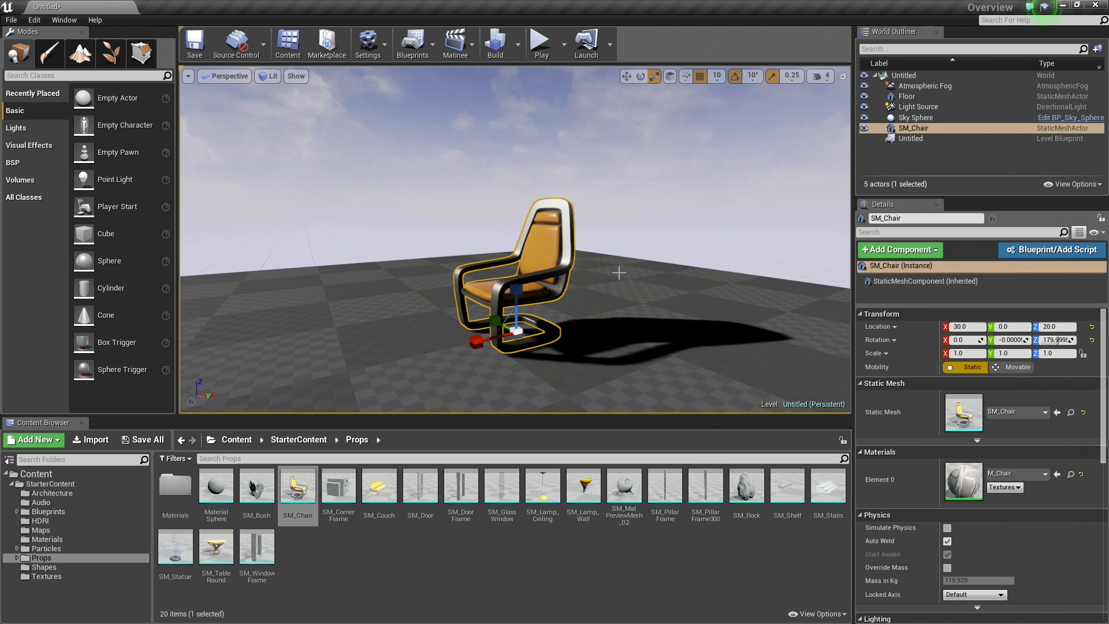
click(627, 76)
click(640, 77)
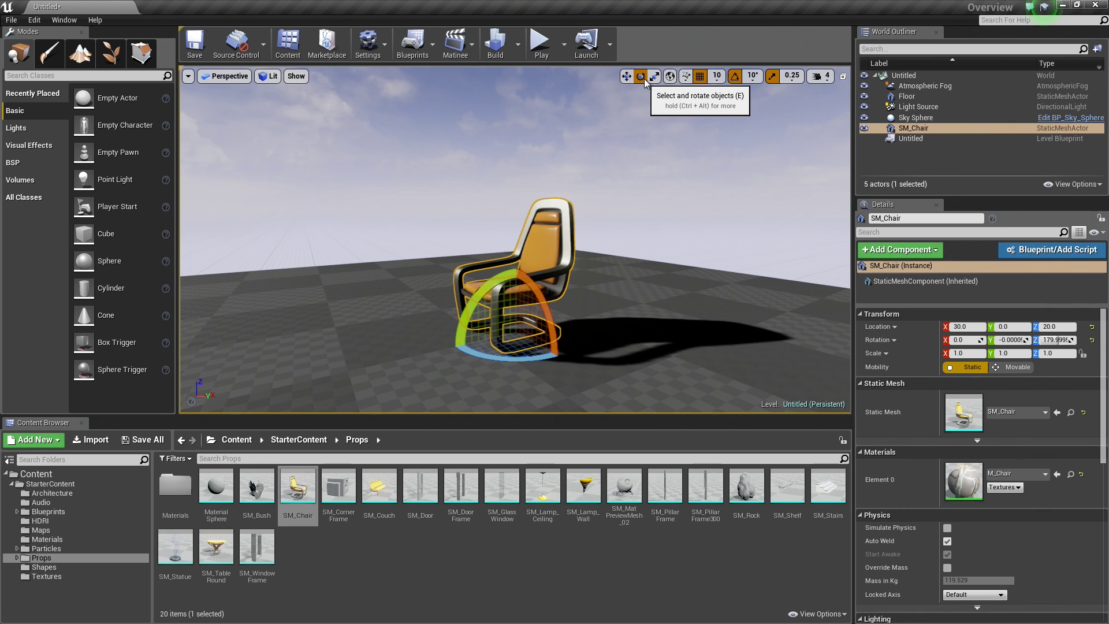
click(654, 78)
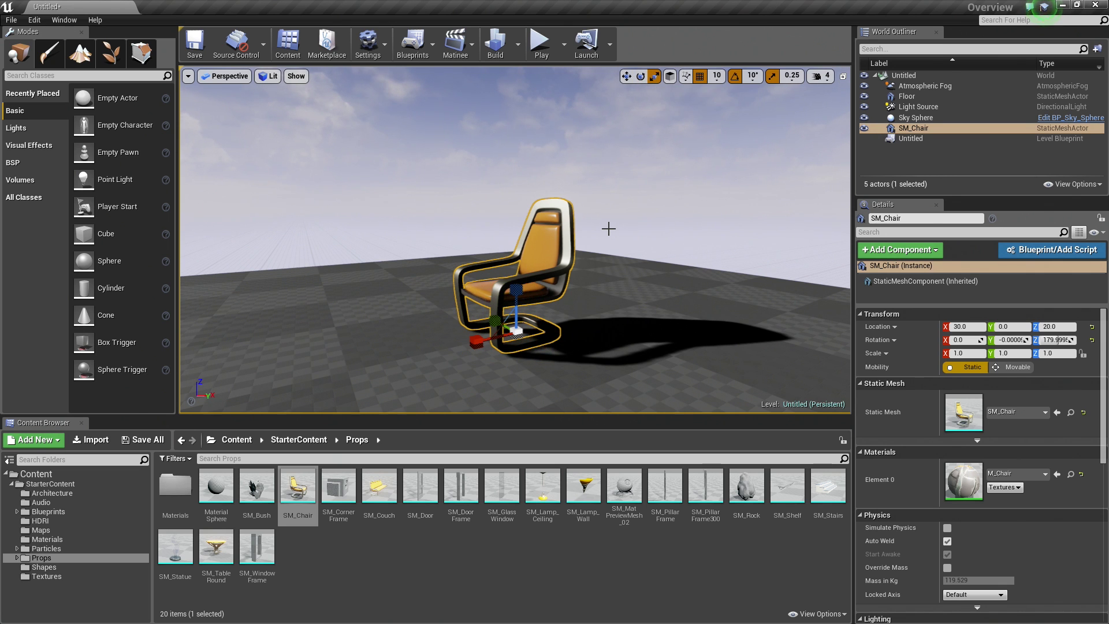
- Stretch the chair along X with the scale gizmo, lengthening then slightly shortening it
mouse_move(609, 228)
alt+mouse_down()
mouse_move(555, 230)
mouse_move(520, 199)
mouse_move(603, 228)
alt+mouse_up()
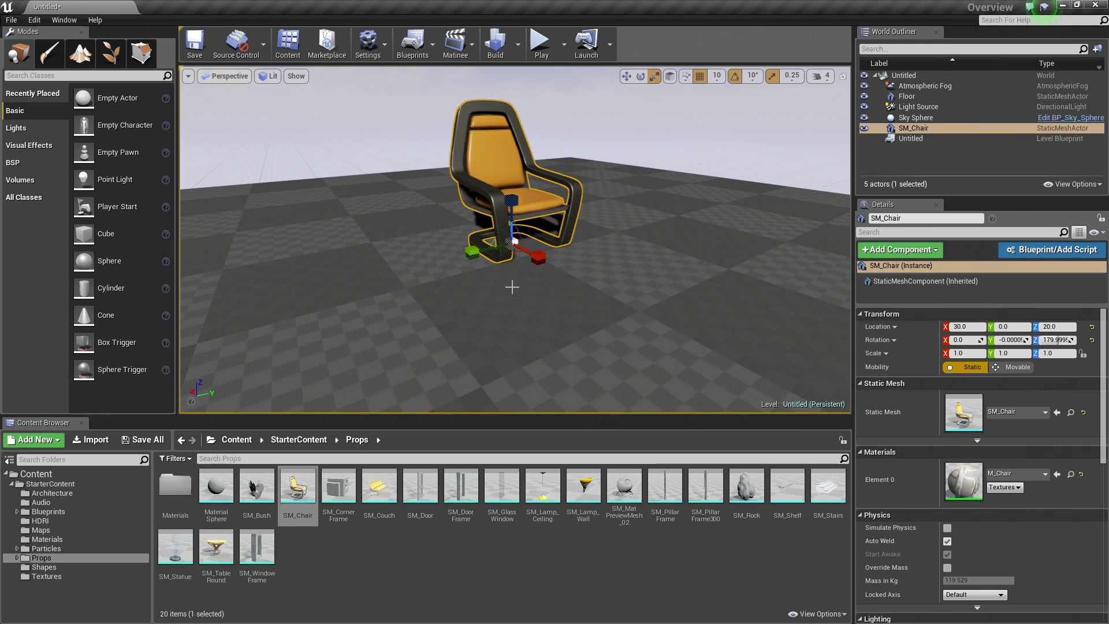
right_drag(401, 283, 401, 283)
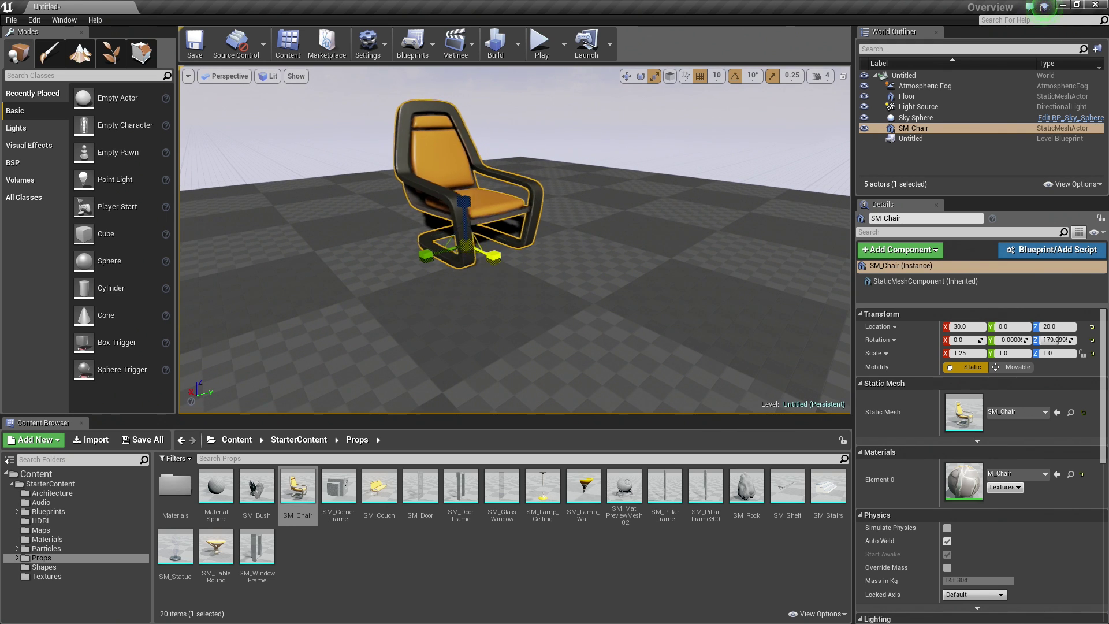
drag(494, 260, 564, 286)
drag(494, 256, 590, 278)
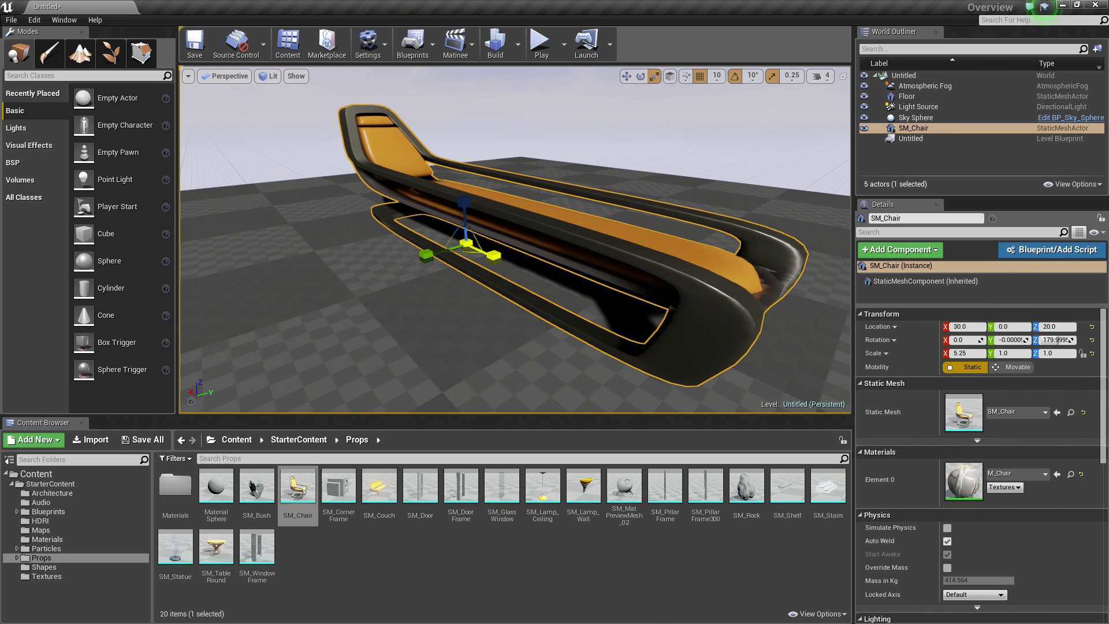
drag(494, 256, 481, 255)
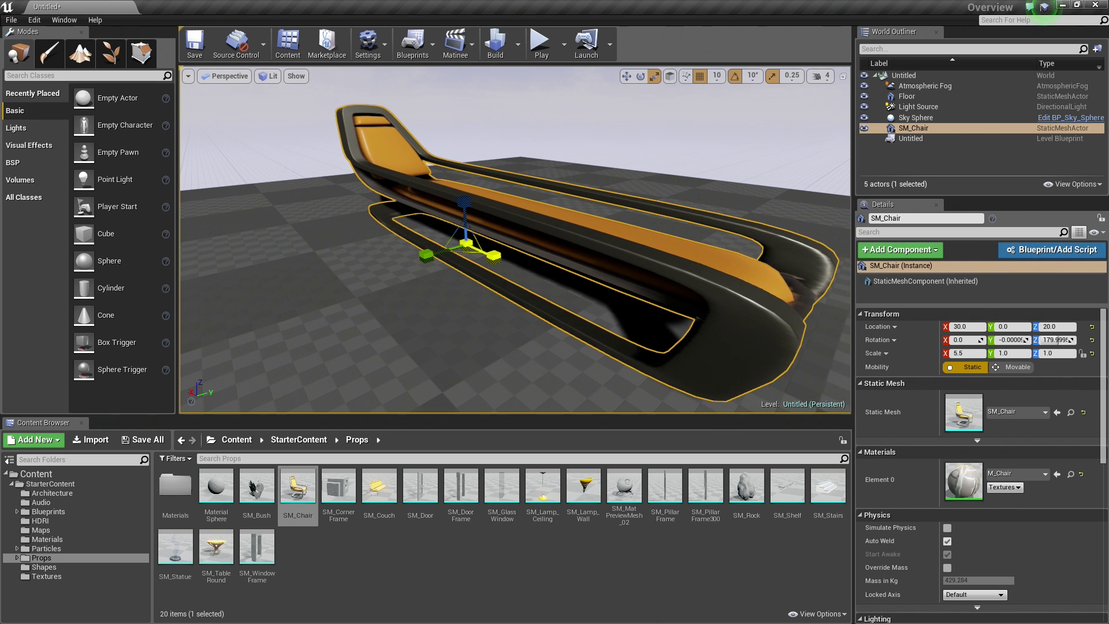
mouse_move(481, 260)
right_down()
mouse_move(408, 260)
mouse_move(468, 269)
right_up()
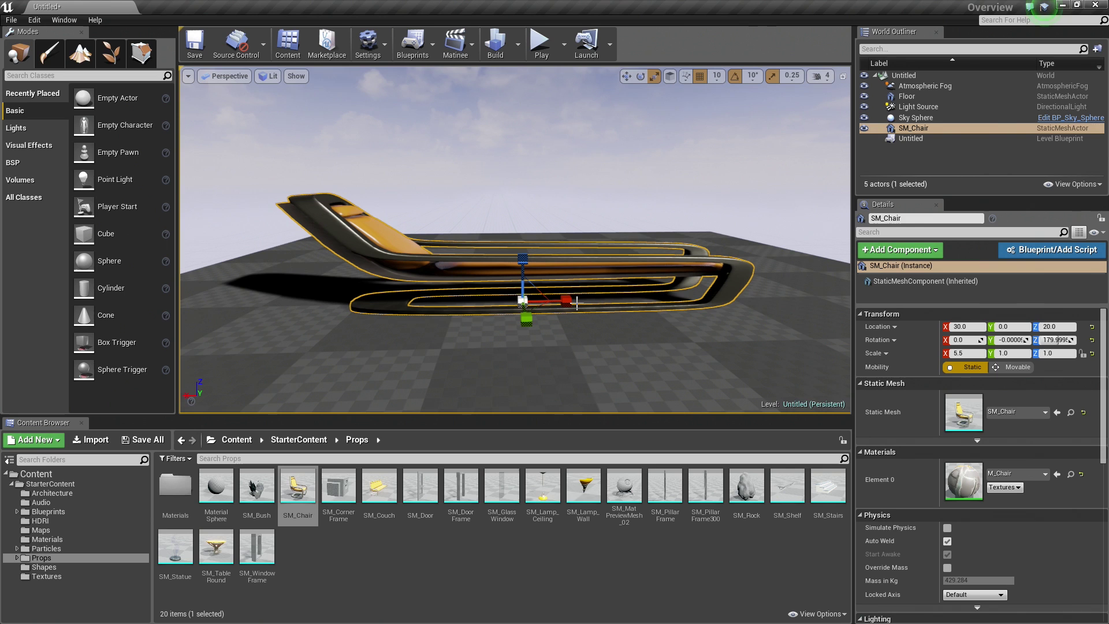
- Bring the X scale back to 1.5 and stretch the chair sideways along Y
drag(565, 300, 498, 299)
drag(565, 300, 485, 300)
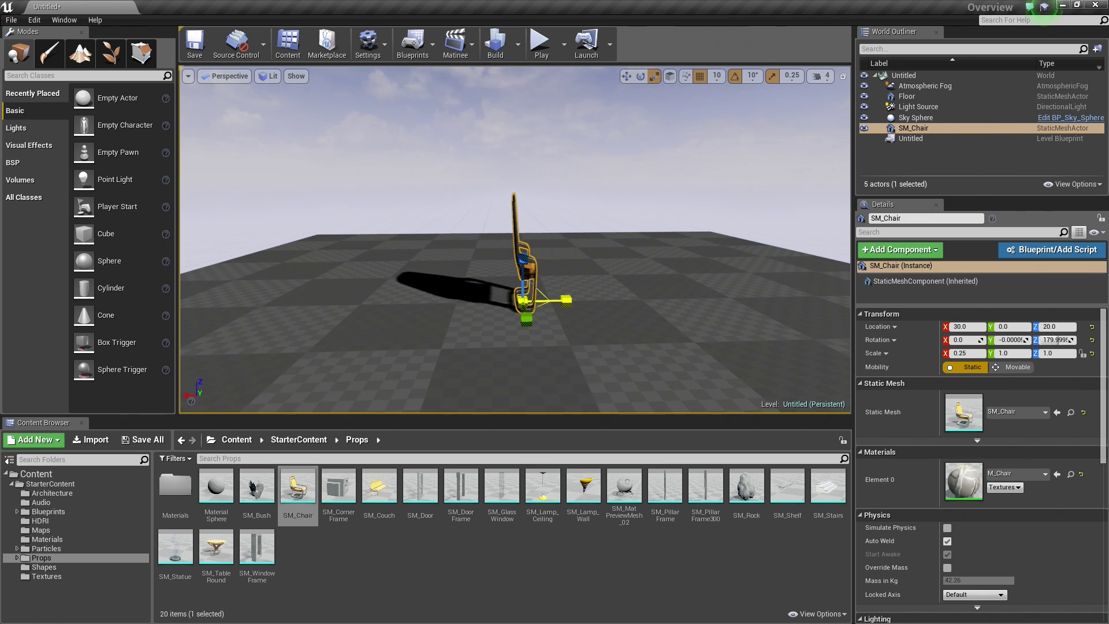
drag(565, 301, 608, 290)
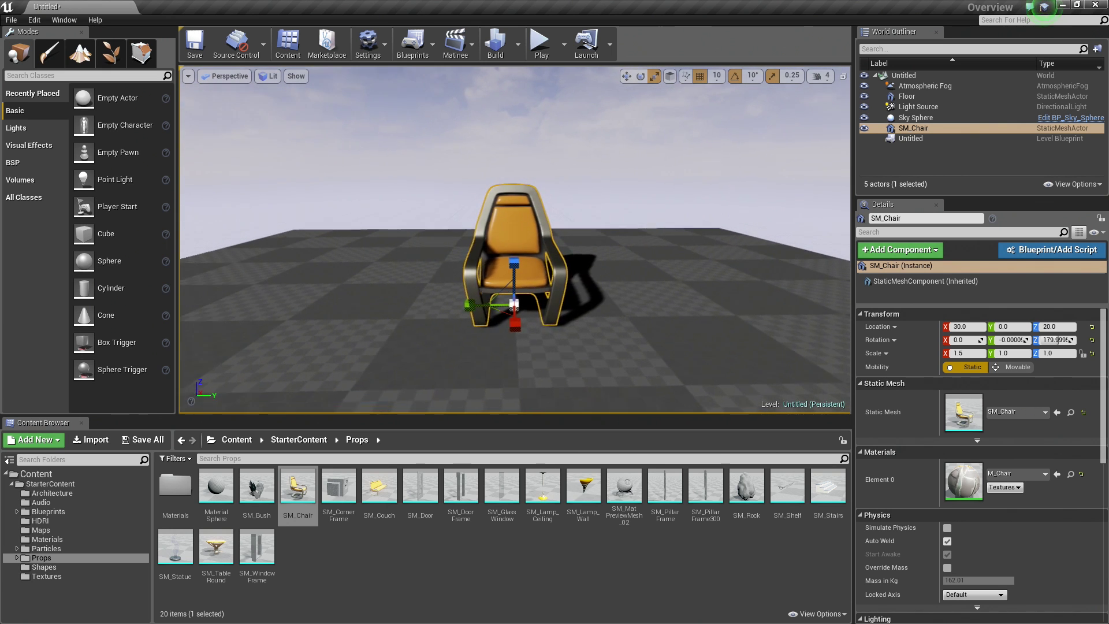
drag(537, 304, 407, 304)
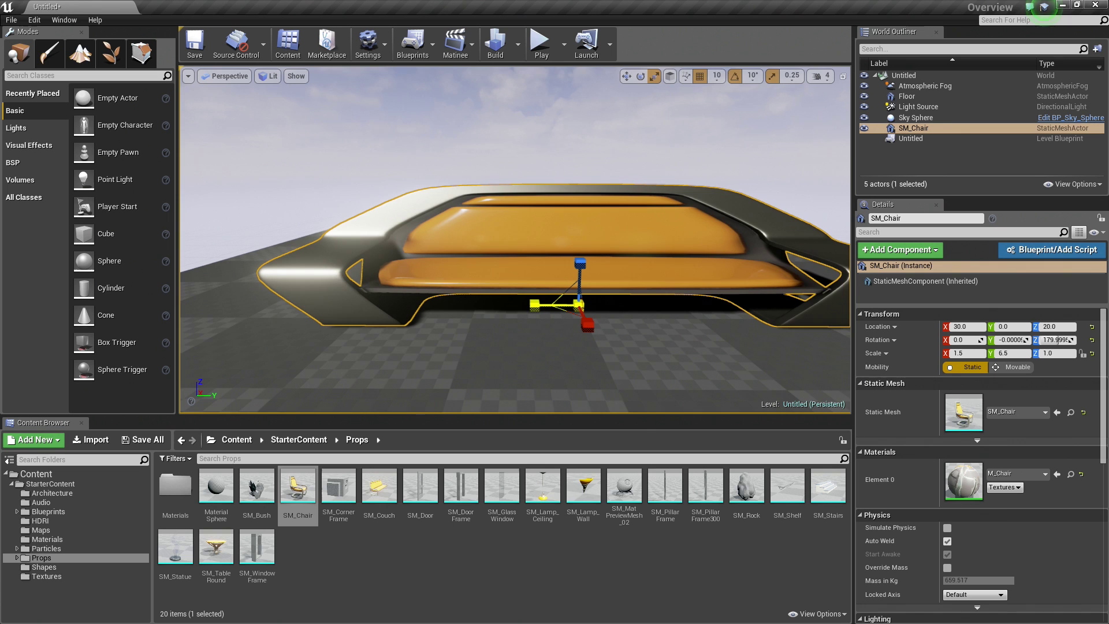
mouse_move(590, 310)
alt+mouse_down()
mouse_move(516, 270)
mouse_move(519, 280)
mouse_move(590, 260)
alt+mouse_up()
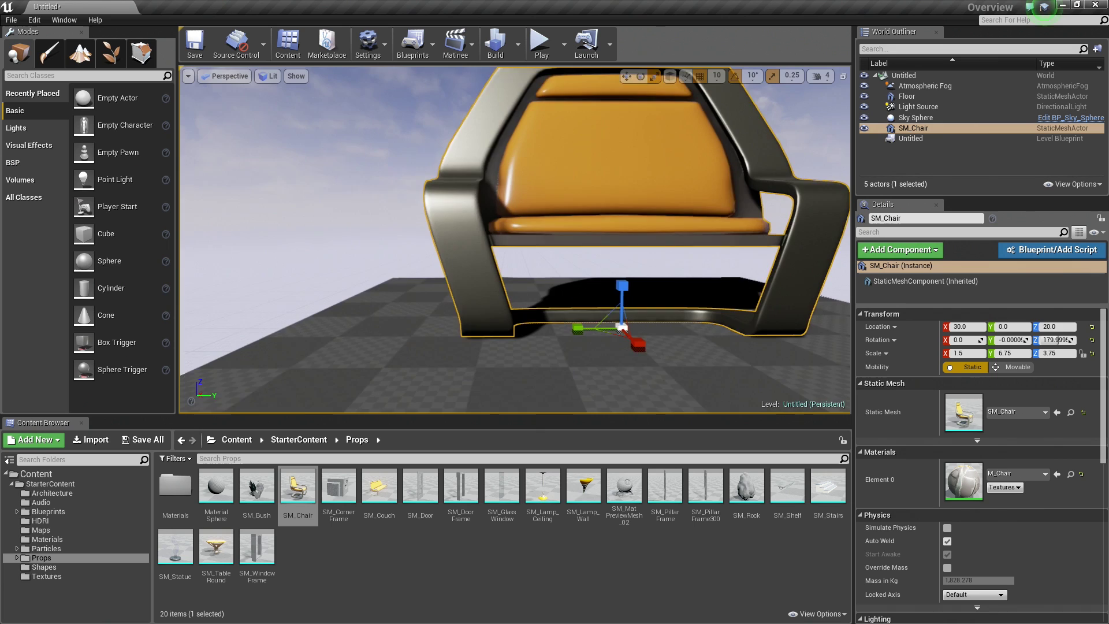
- Adjust the chair's X, Y and Z scale with the gizmo handles, widening then narrowing it
alt+drag(637, 131, 521, 310)
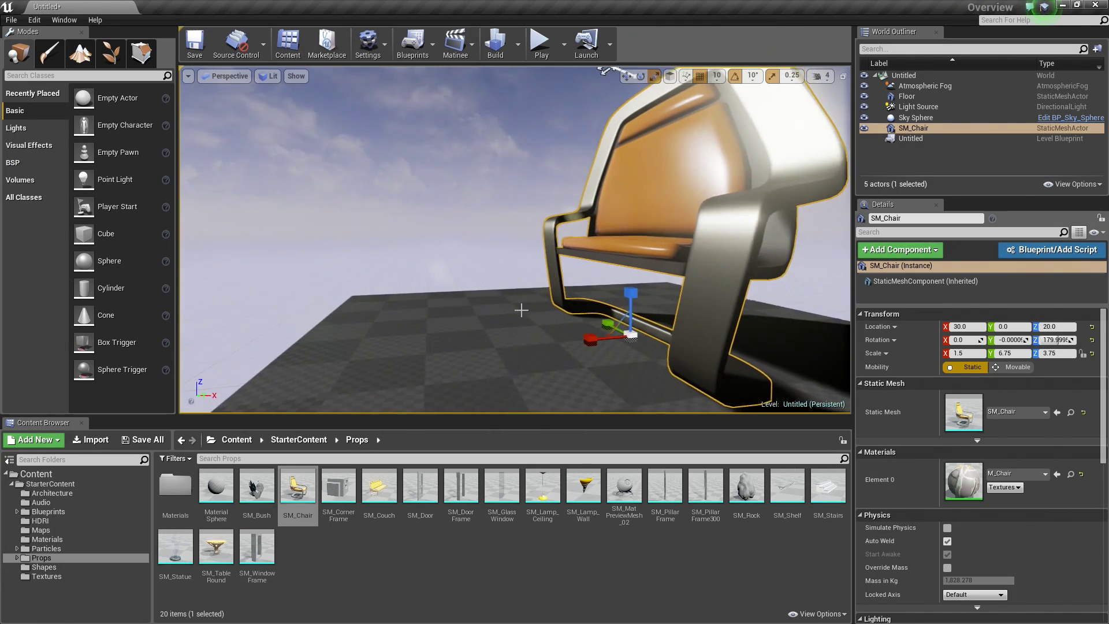
mouse_move(578, 337)
mouse_down()
mouse_move(570, 338)
mouse_move(578, 322)
mouse_up()
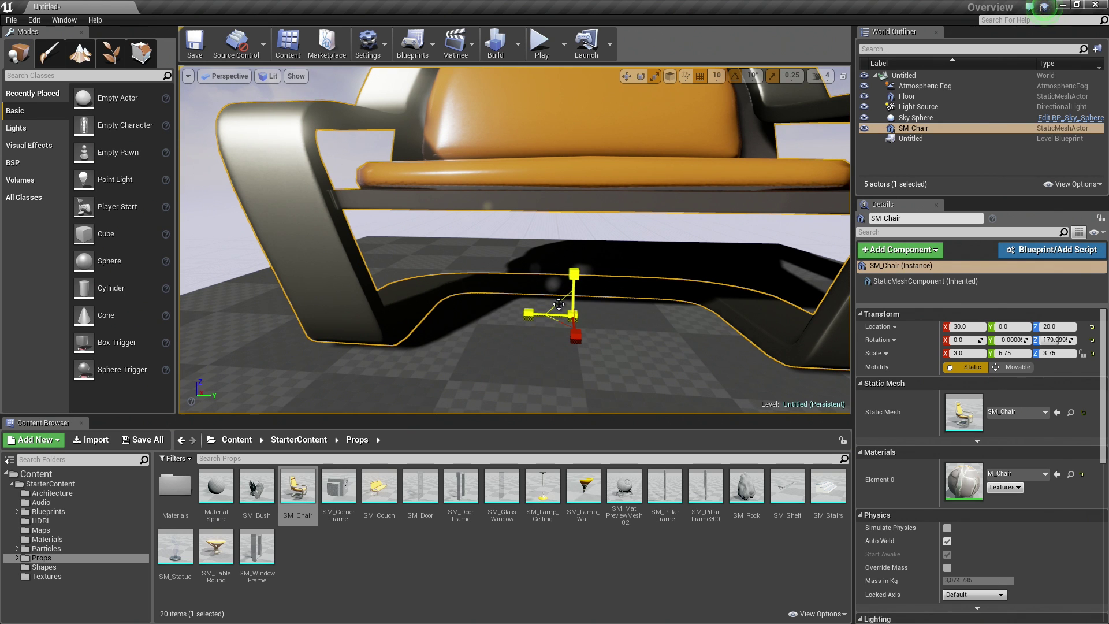
mouse_move(559, 304)
mouse_down()
mouse_move(533, 342)
mouse_move(544, 340)
mouse_up()
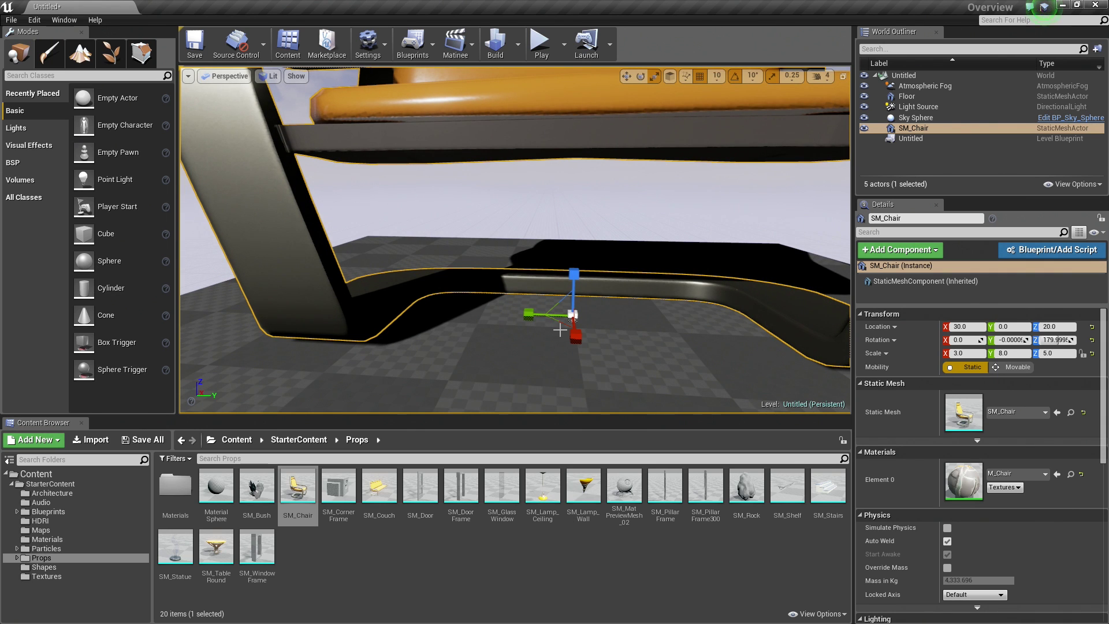
drag(562, 325, 537, 338)
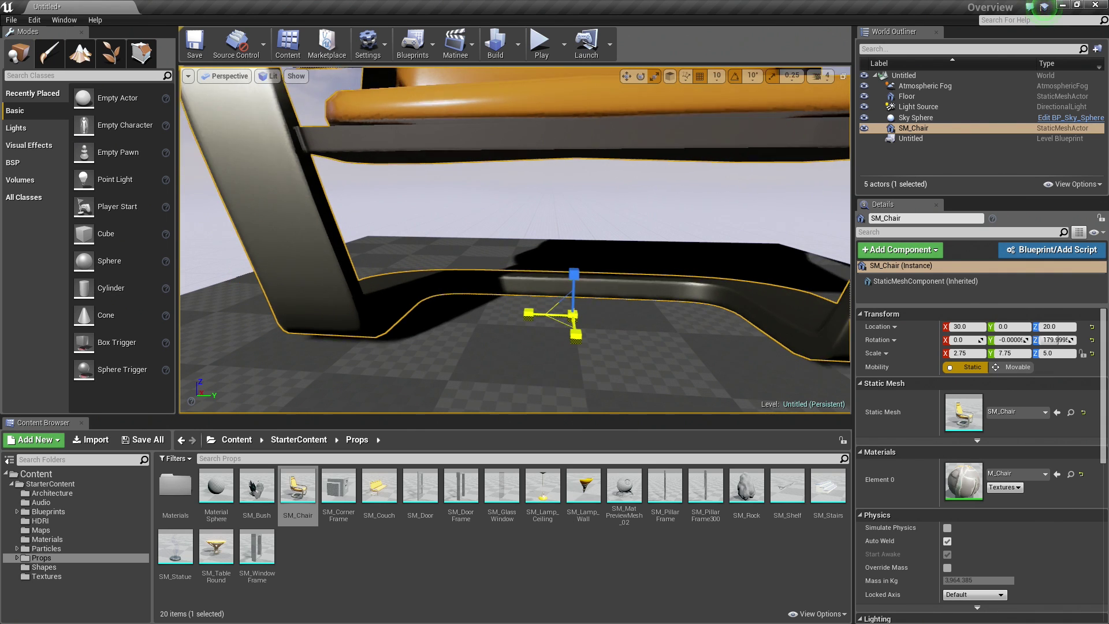
- Frame the chair and scale it evenly to 2.25, 7.25, 4.75, then zoom out
key(f)
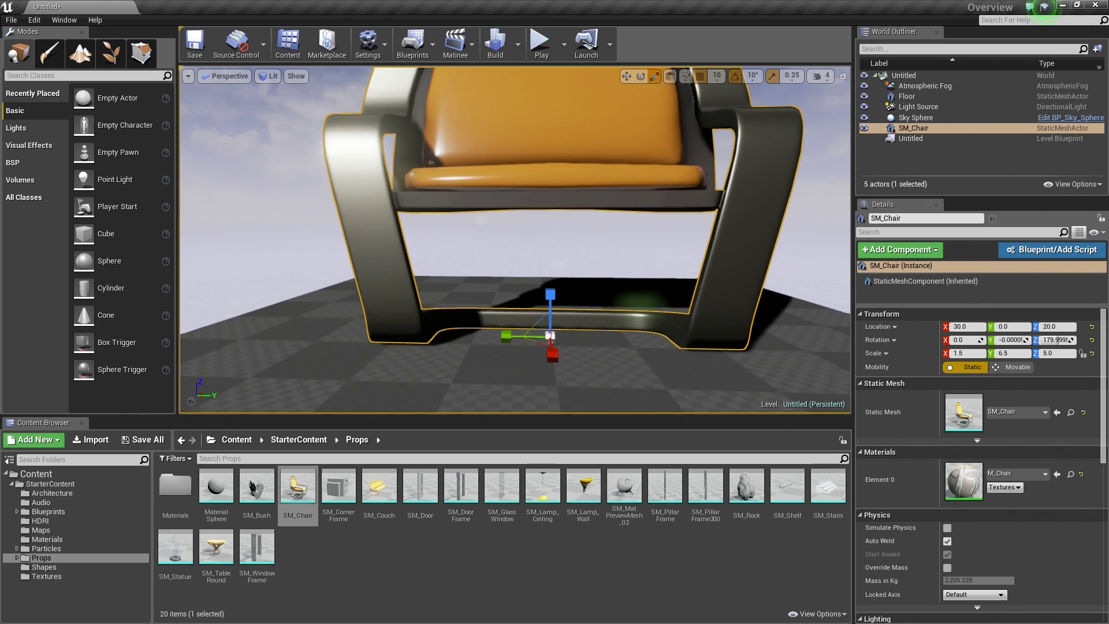
mouse_move(528, 303)
mouse_down()
mouse_move(551, 297)
mouse_move(555, 315)
mouse_up()
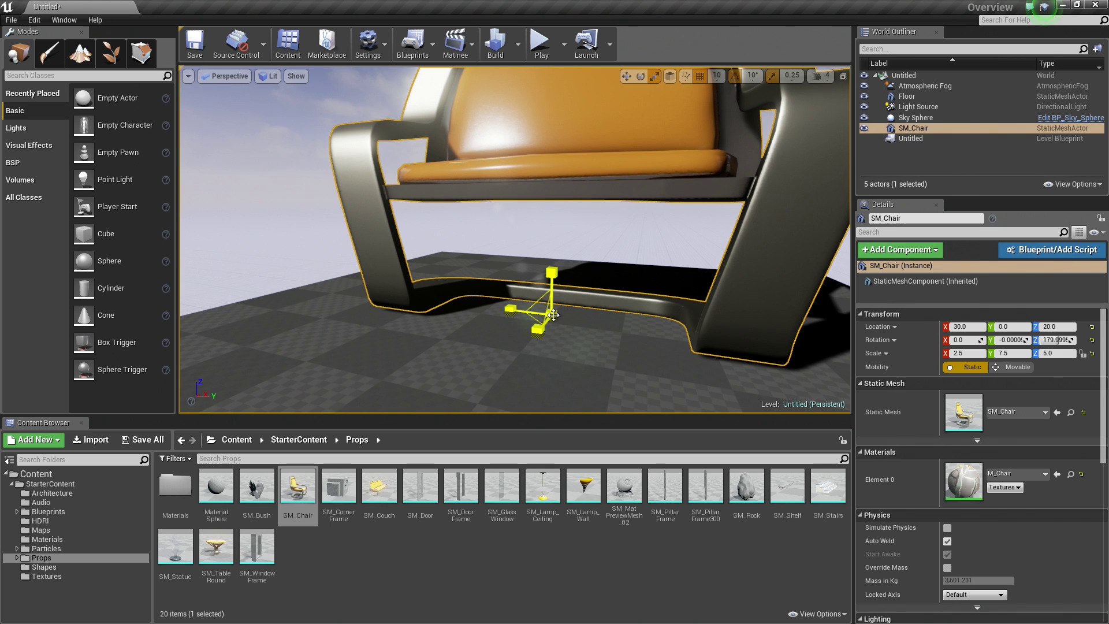
drag(551, 314, 511, 307)
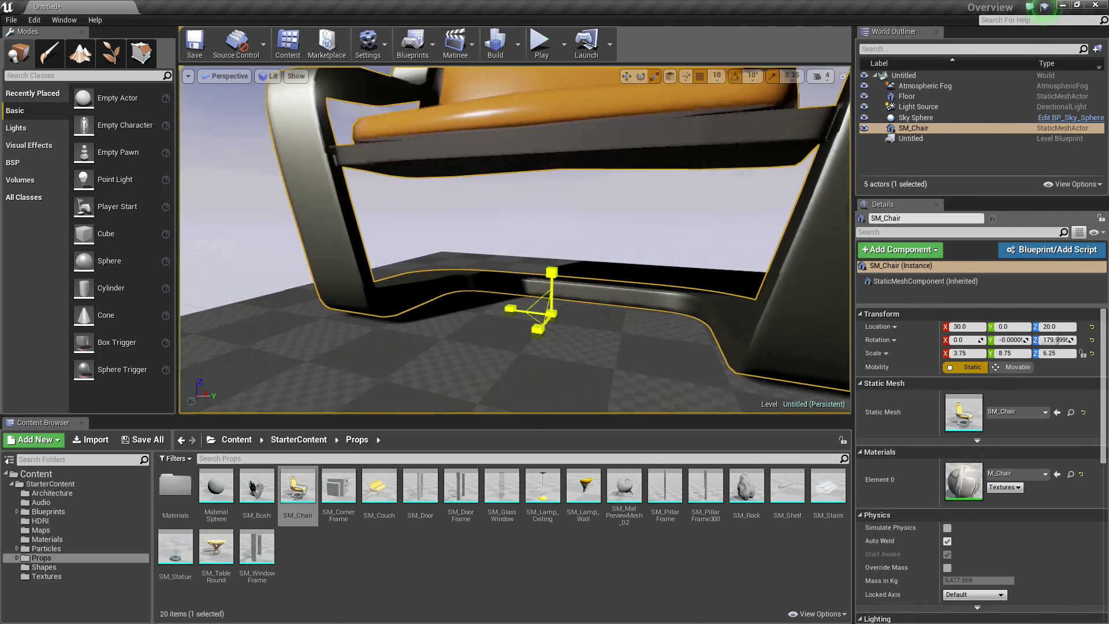
alt+right_drag(511, 308, 521, 330)
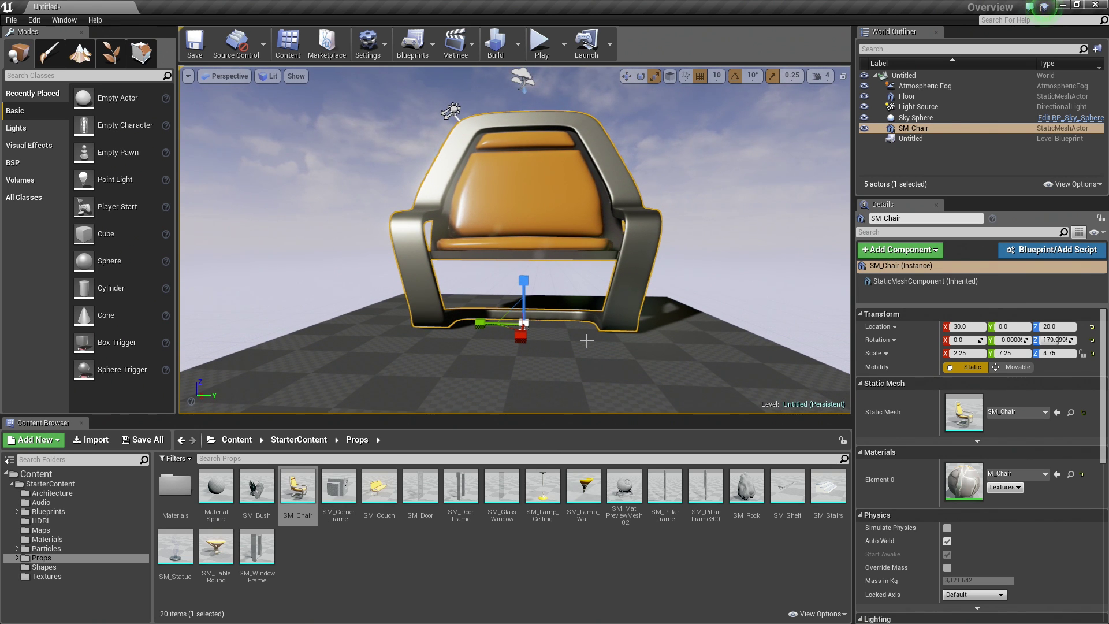
- Edit the chair's Details Scale fields, setting Scale Y and Z to 1.0
click(962, 352)
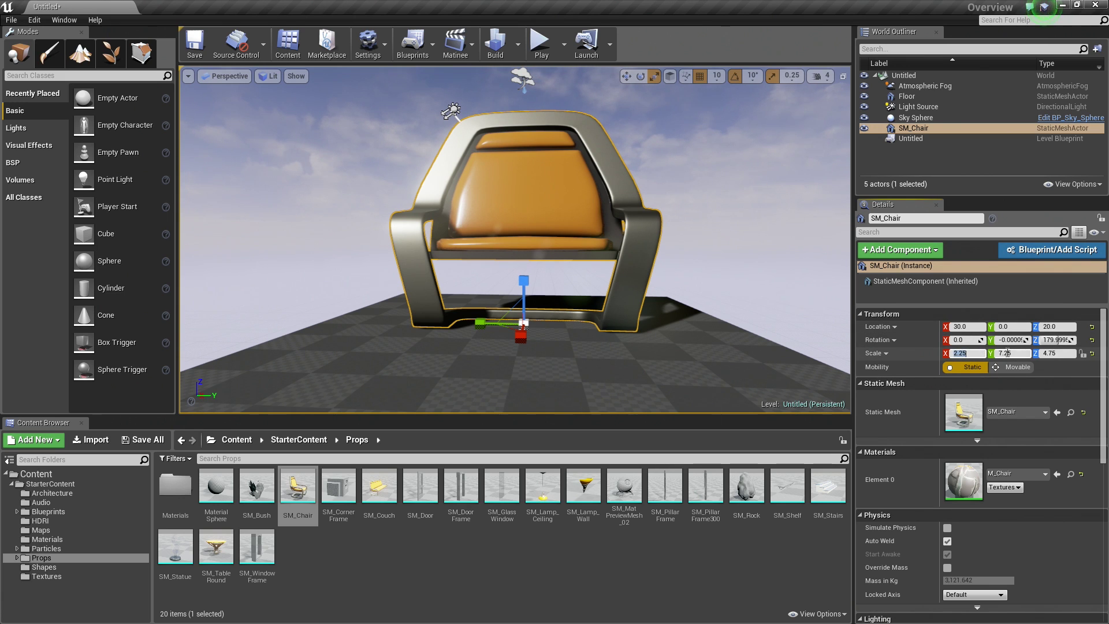
click(977, 355)
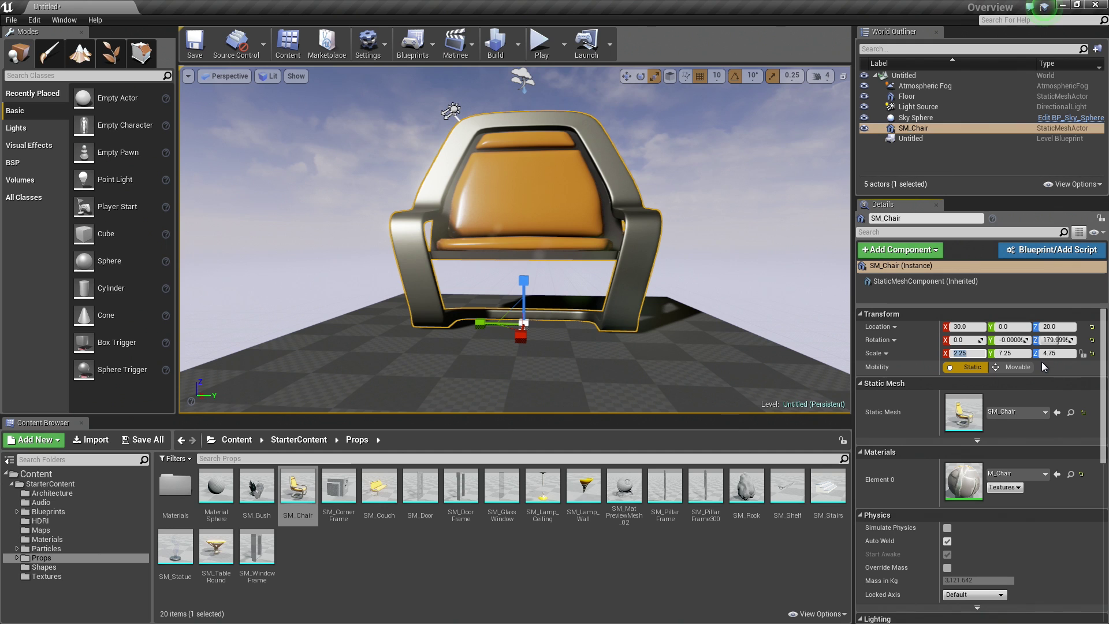
text(1)
key(Tab)
text(1)
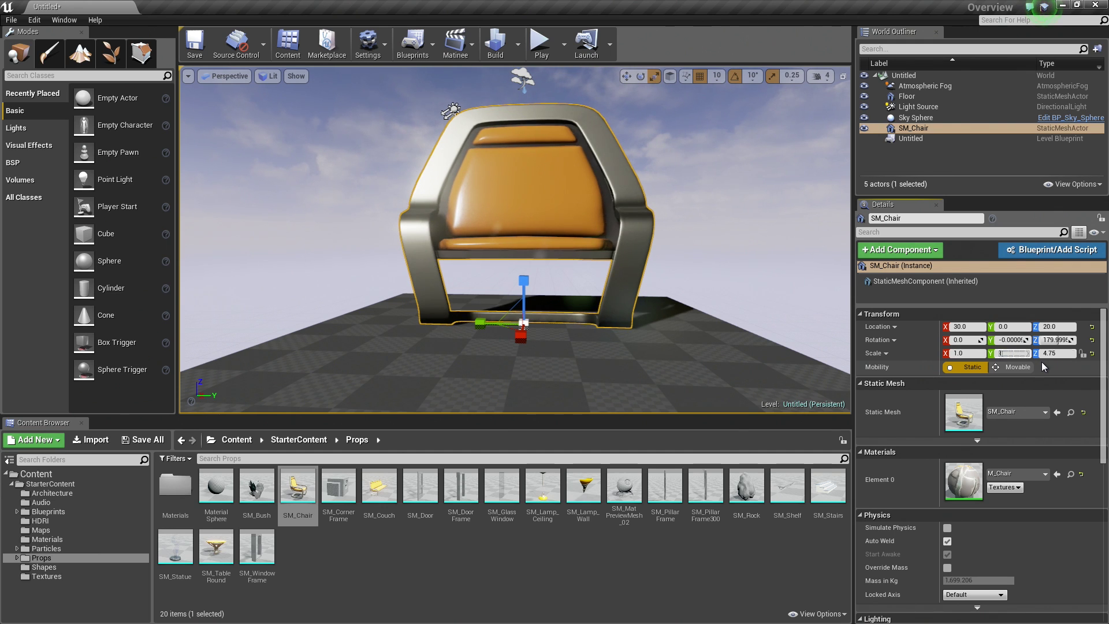
key(Tab)
text(1)
key(Tab)
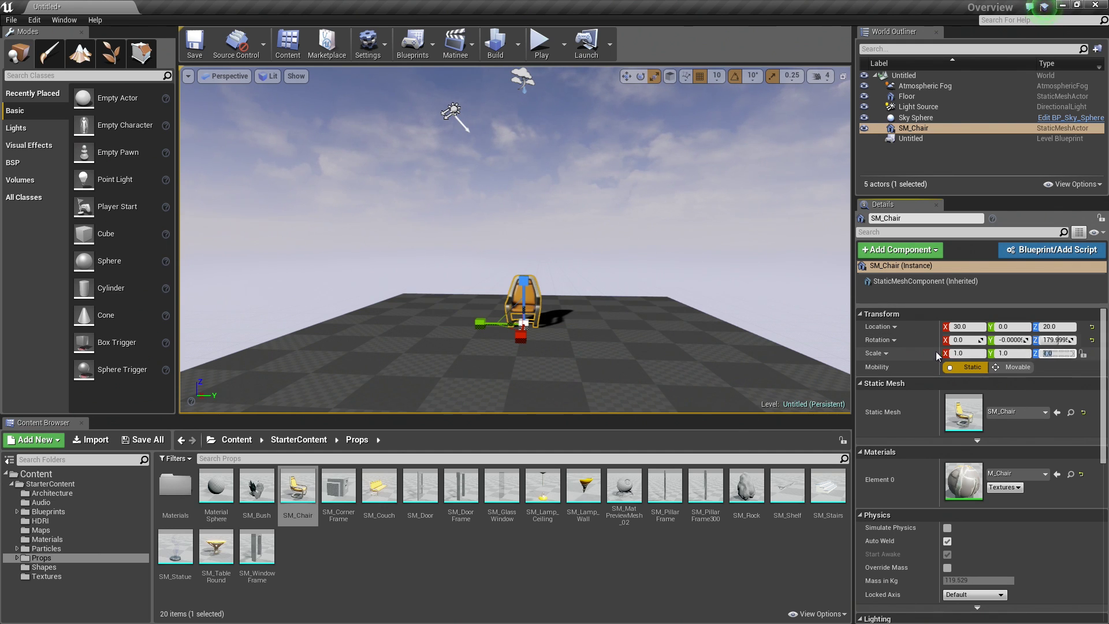
key(Return)
- Enter 3.0 for Scale X, Y and Z, then orbit to inspect the enlarged chair
click(955, 353)
text(3)
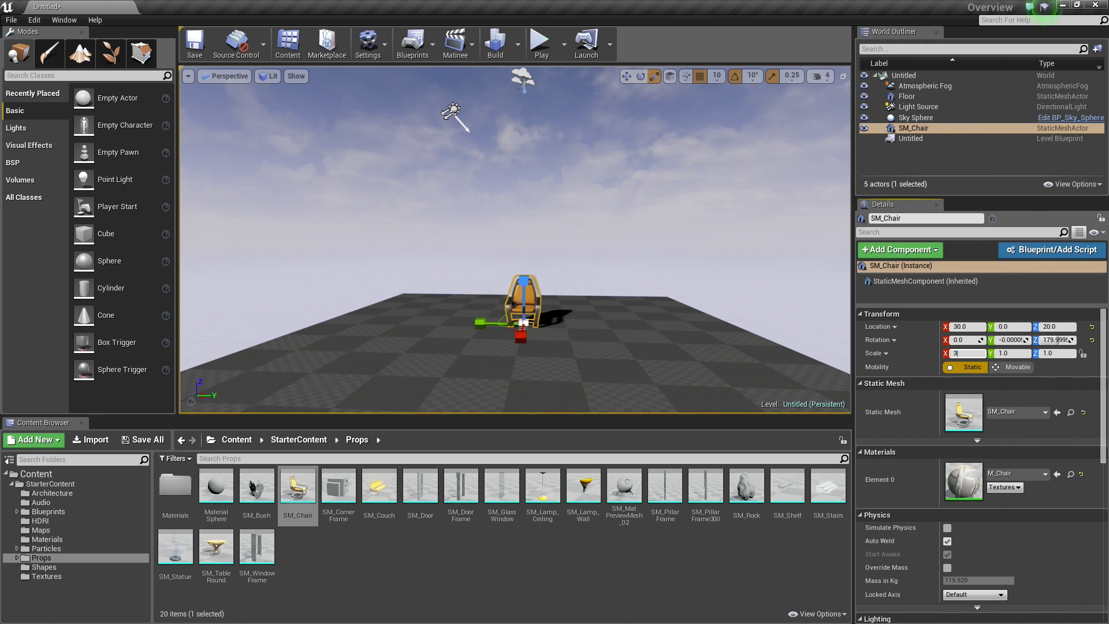
key(Tab)
text(3)
key(Tab)
text(3)
key(Tab)
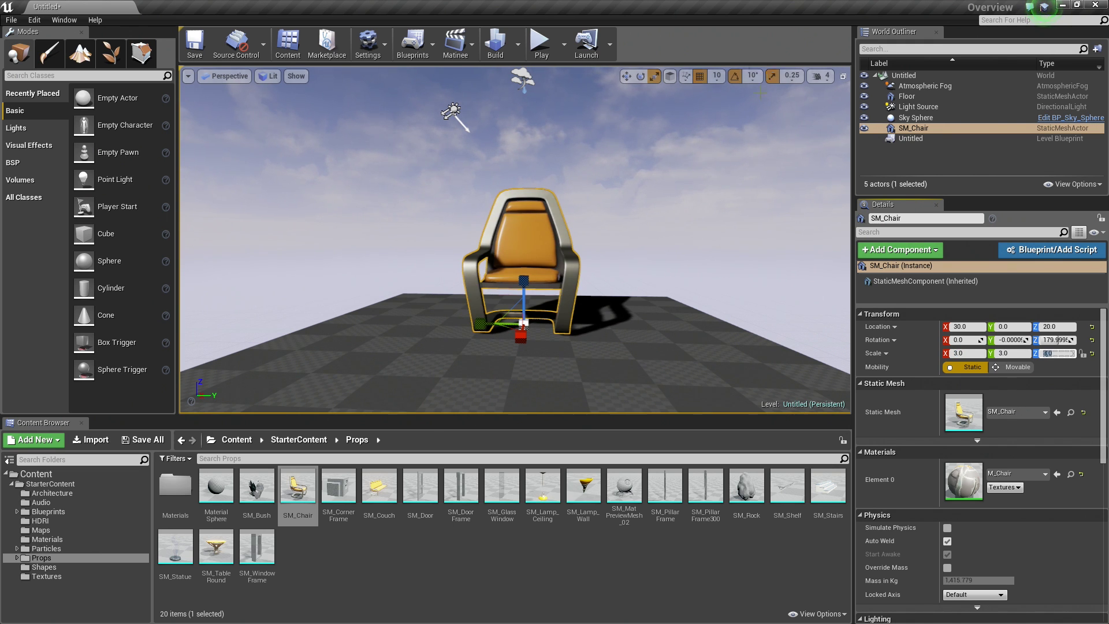
alt+drag(520, 260, 433, 260)
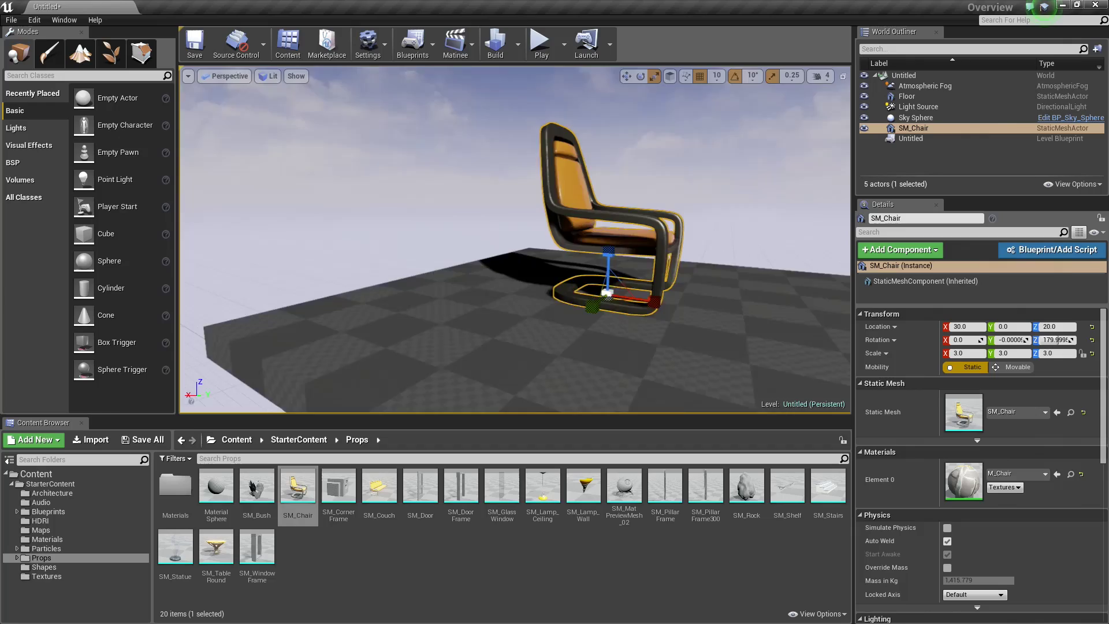
alt+drag(520, 260, 434, 260)
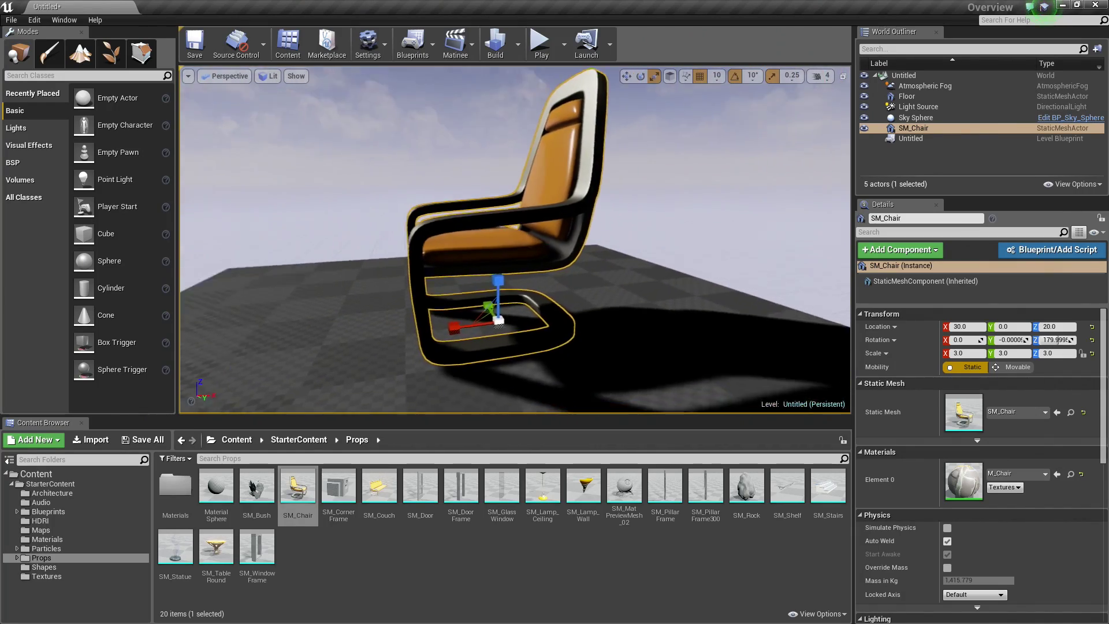
mouse_move(520, 260)
alt+mouse_down()
mouse_move(433, 260)
mouse_move(499, 265)
mouse_move(430, 278)
alt+mouse_up()
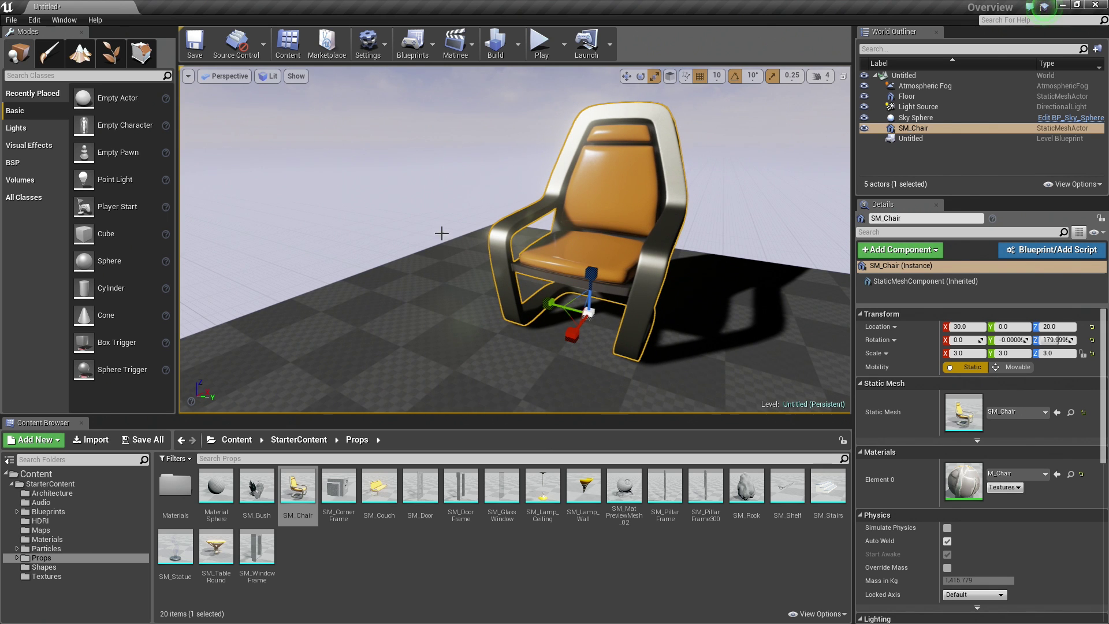
- Switch to the scale gizmo and review the scale snap increment, kept at 0.25
alt+drag(441, 233, 595, 315)
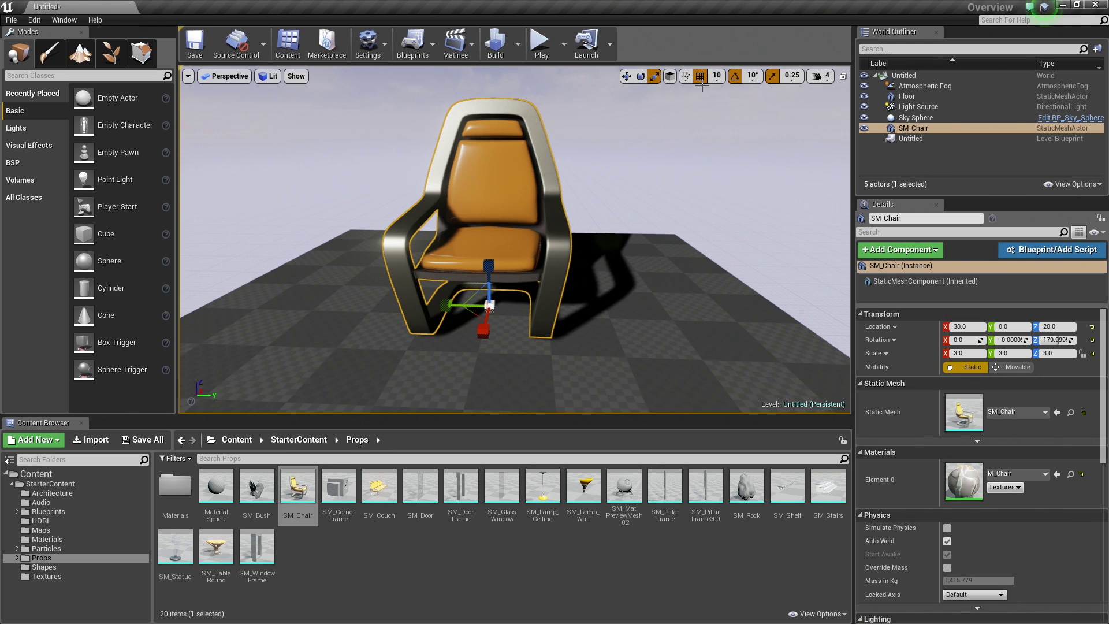
key(r)
mouse_move(490, 276)
mouse_down()
mouse_move(489, 243)
mouse_move(489, 291)
mouse_up()
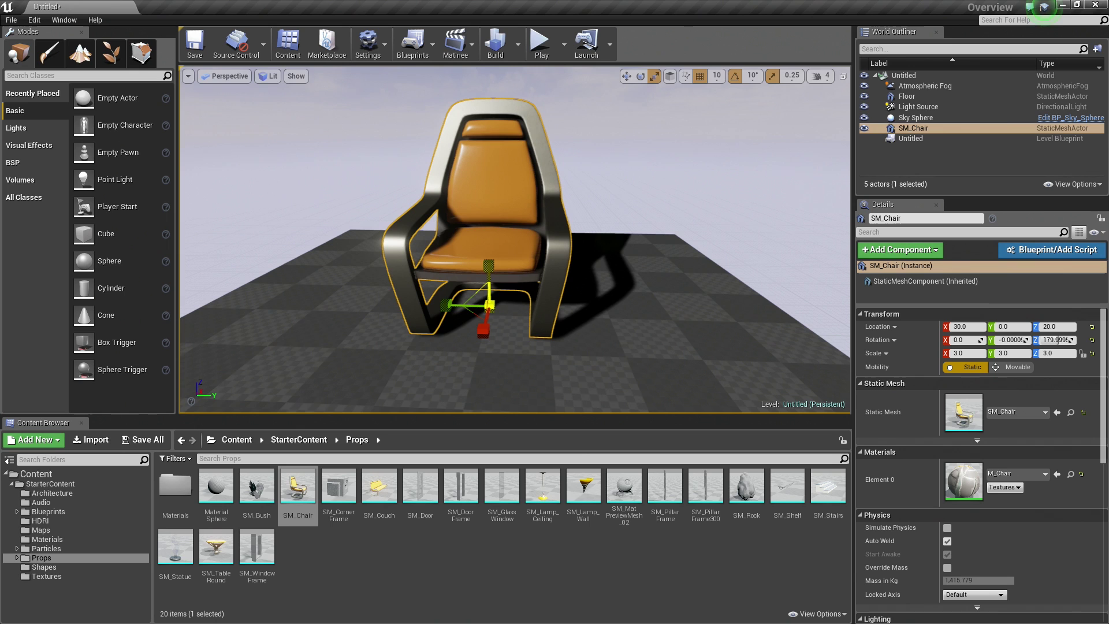
click(792, 77)
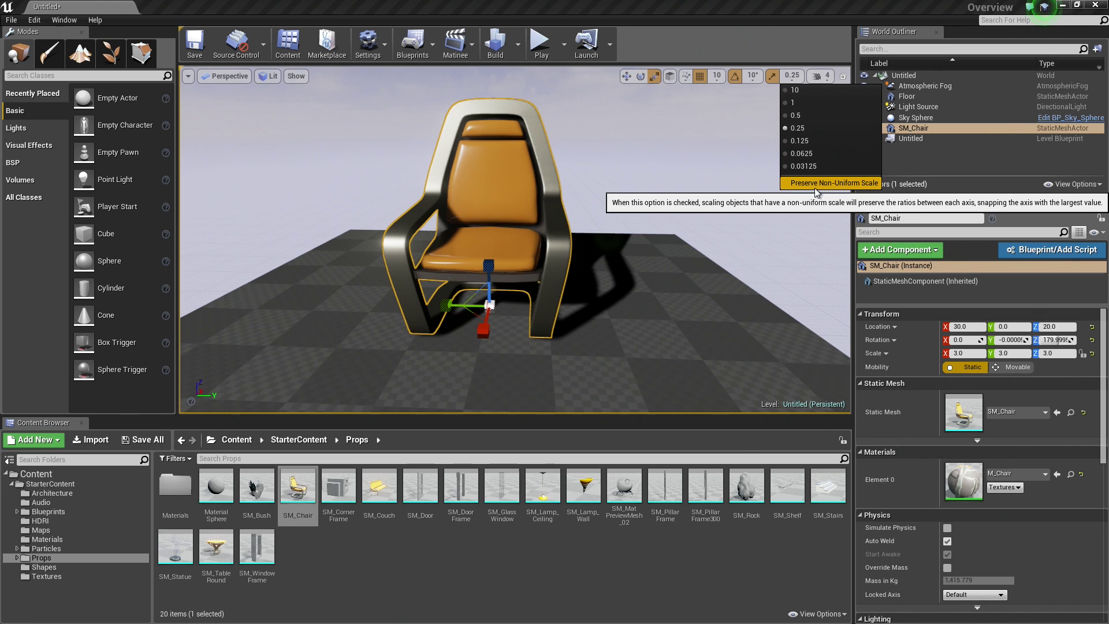
- Disable scale snapping and stretch the chair freely to about 10.77 on X and 3.68 on Z
click(773, 78)
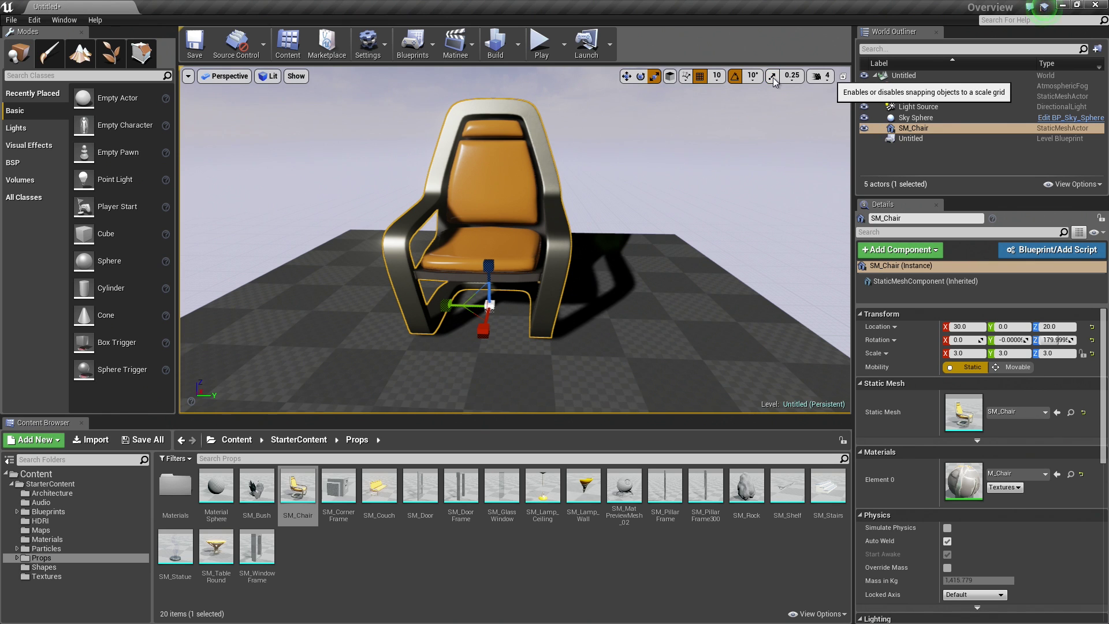
mouse_move(489, 264)
mouse_down()
mouse_move(490, 247)
mouse_move(489, 283)
mouse_move(489, 246)
mouse_up()
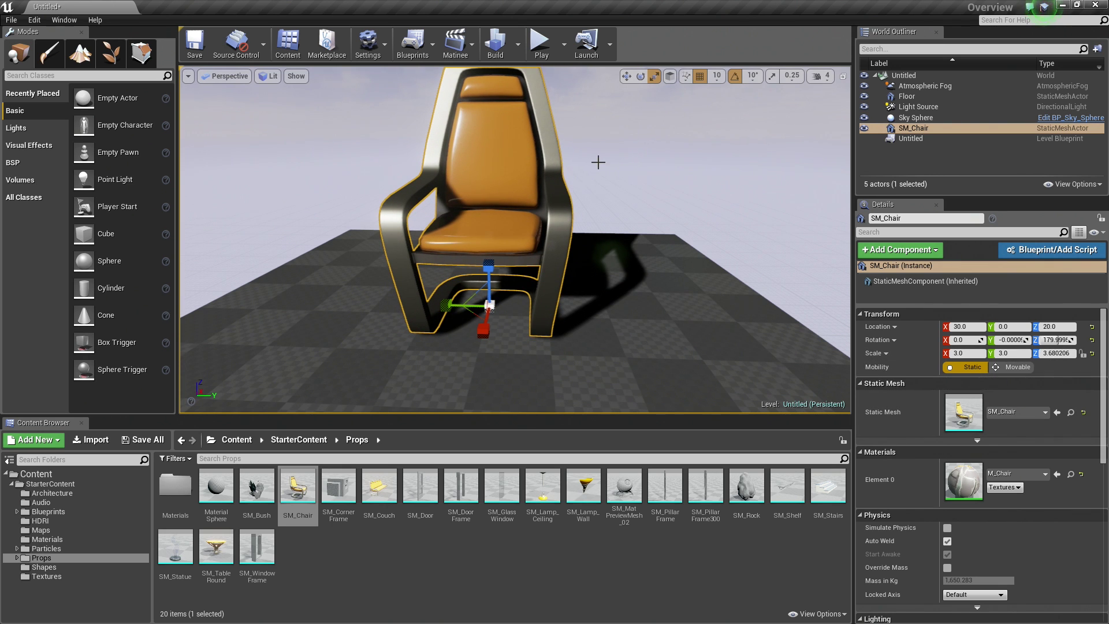
mouse_move(562, 211)
alt+mouse_down()
mouse_move(485, 217)
mouse_move(537, 300)
alt+mouse_up()
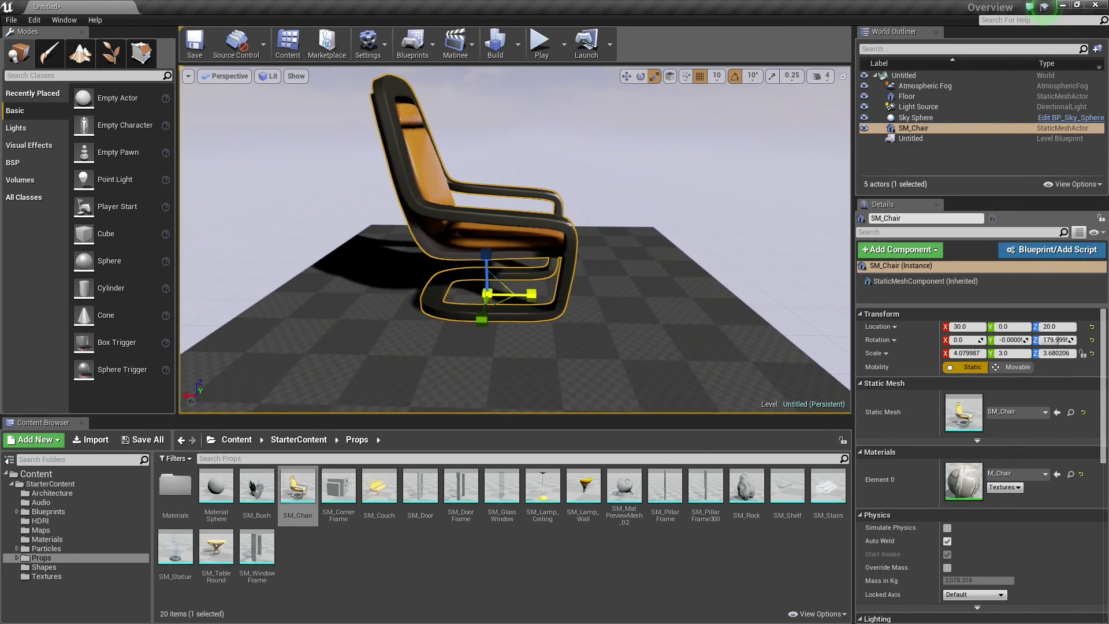
drag(530, 295, 607, 294)
right_drag(520, 260, 564, 260)
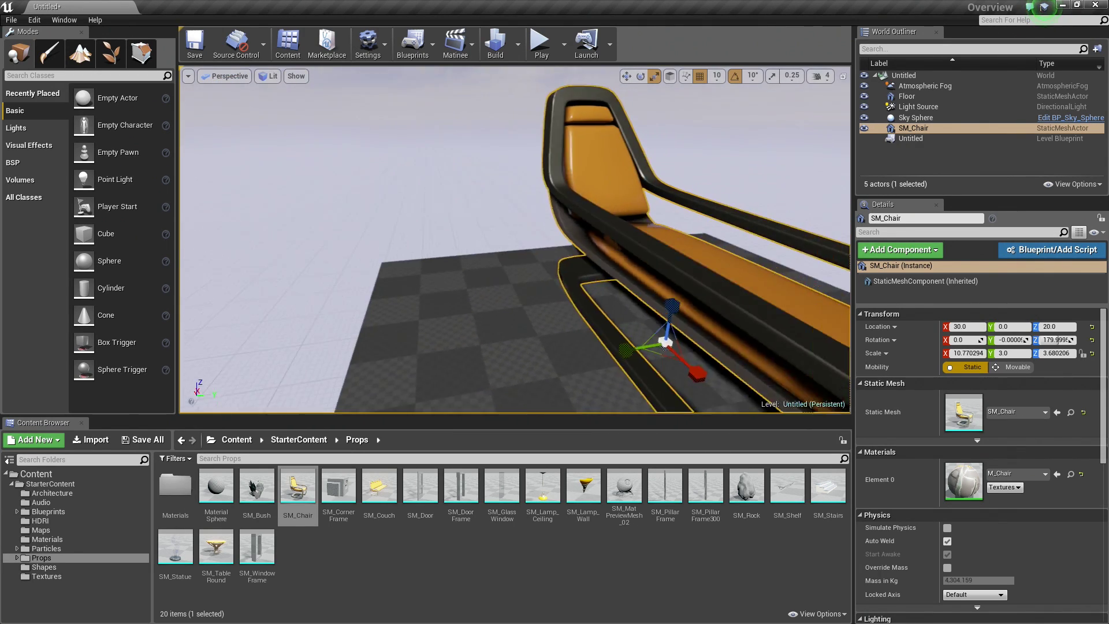
mouse_move(516, 243)
alt+mouse_down()
mouse_move(338, 78)
mouse_move(532, 300)
alt+mouse_up()
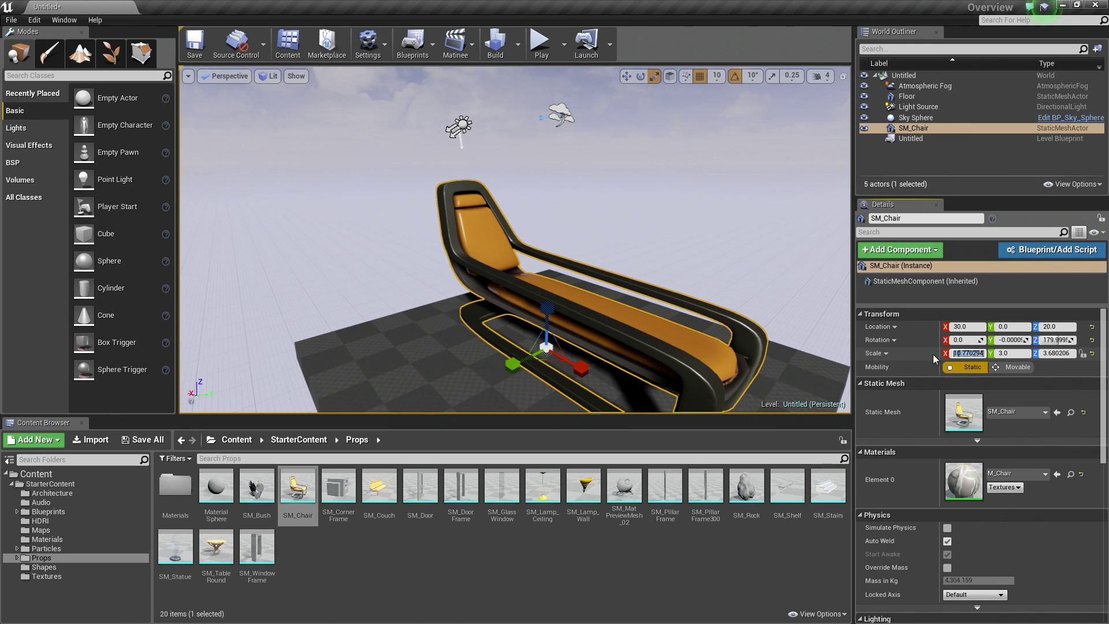
text(1)
- Commit 1.0 for the Y and Z scale, then frame the chair and orbit around it
key(Tab)
text(1)
key(Tab)
text(1)
key(Return)
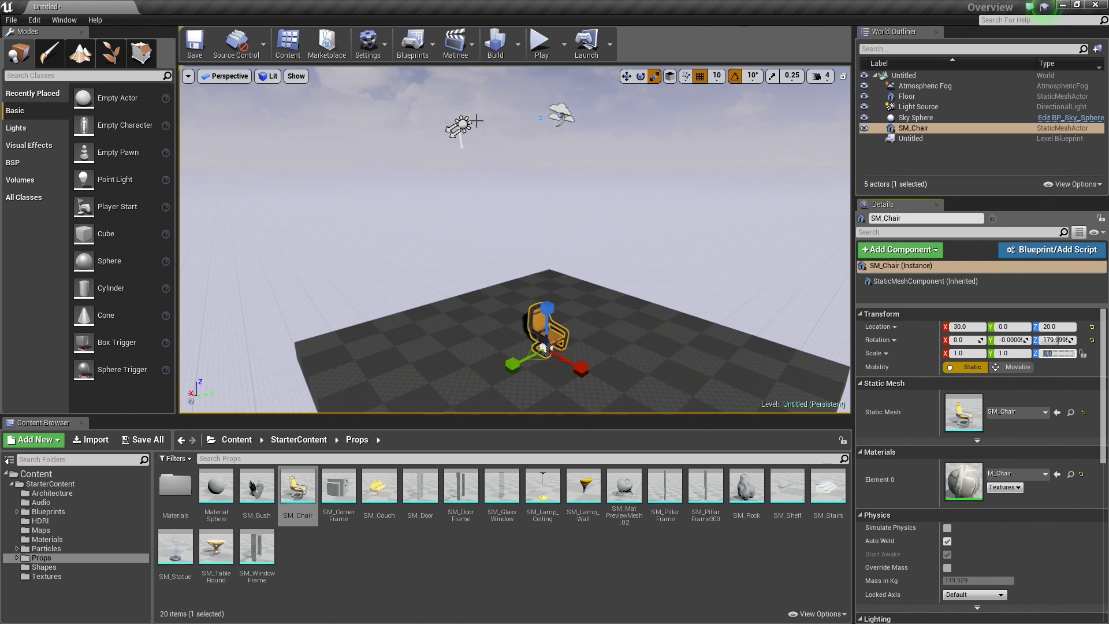
key(f)
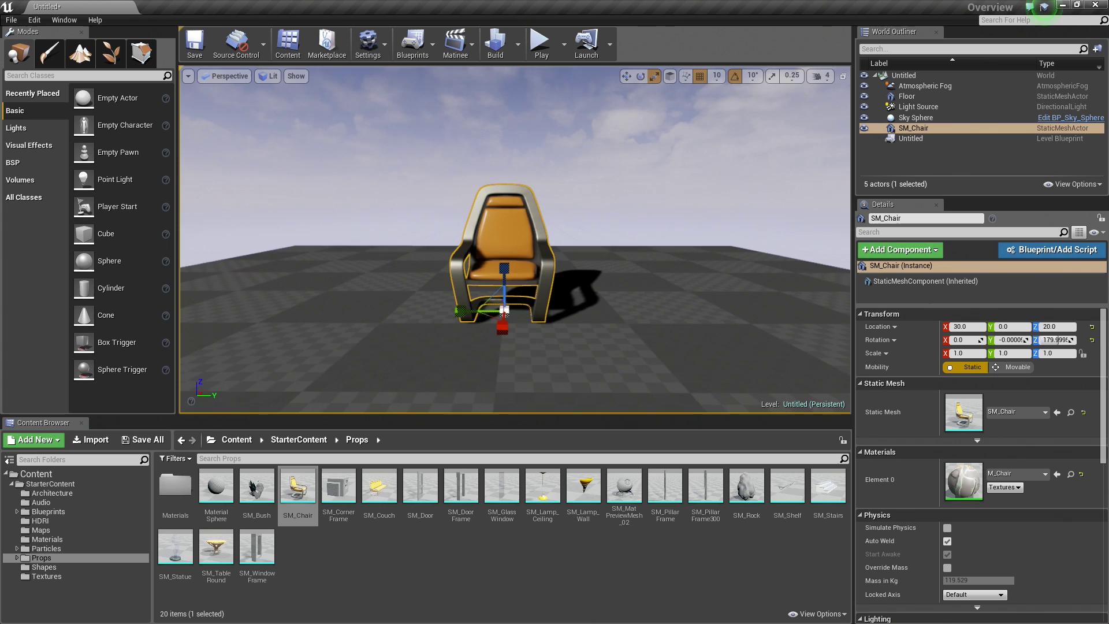
alt+drag(714, 302, 658, 302)
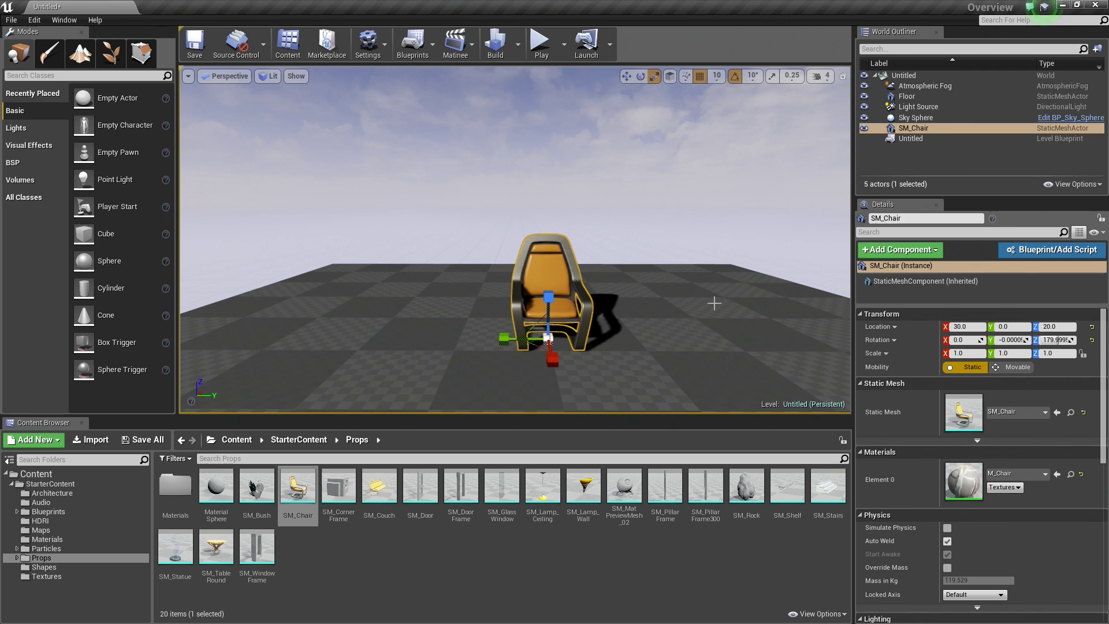
- Back out of an accidental floor selection and reselect the SM_Chair
click(678, 282)
right_click(679, 282)
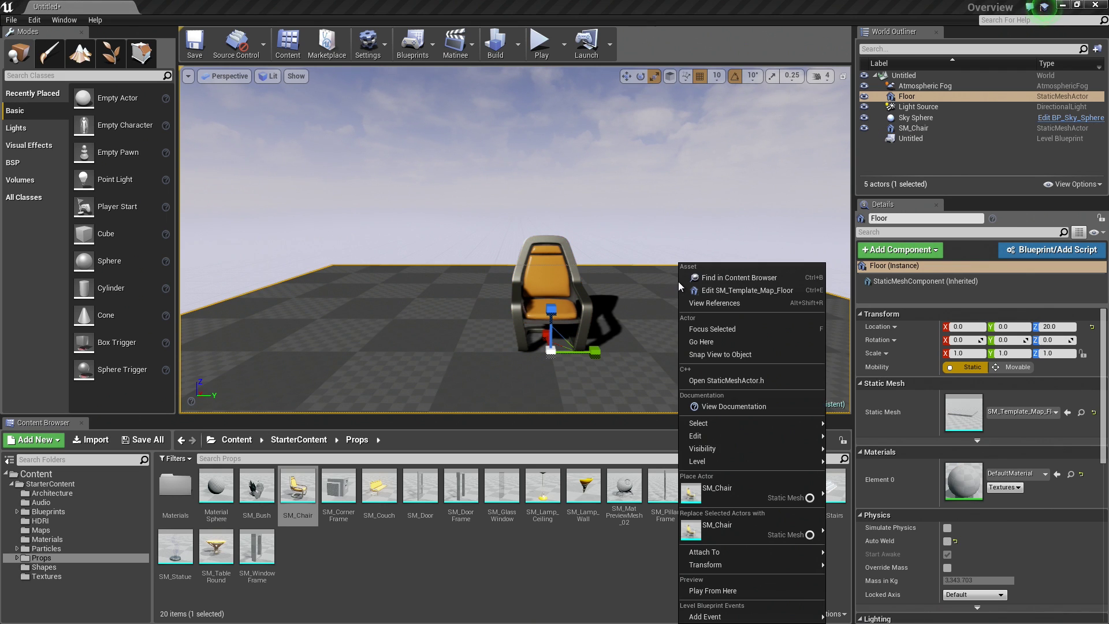
click(635, 278)
click(548, 338)
- Rotate the chair with the red X ring until it reads -40 degrees
key(e)
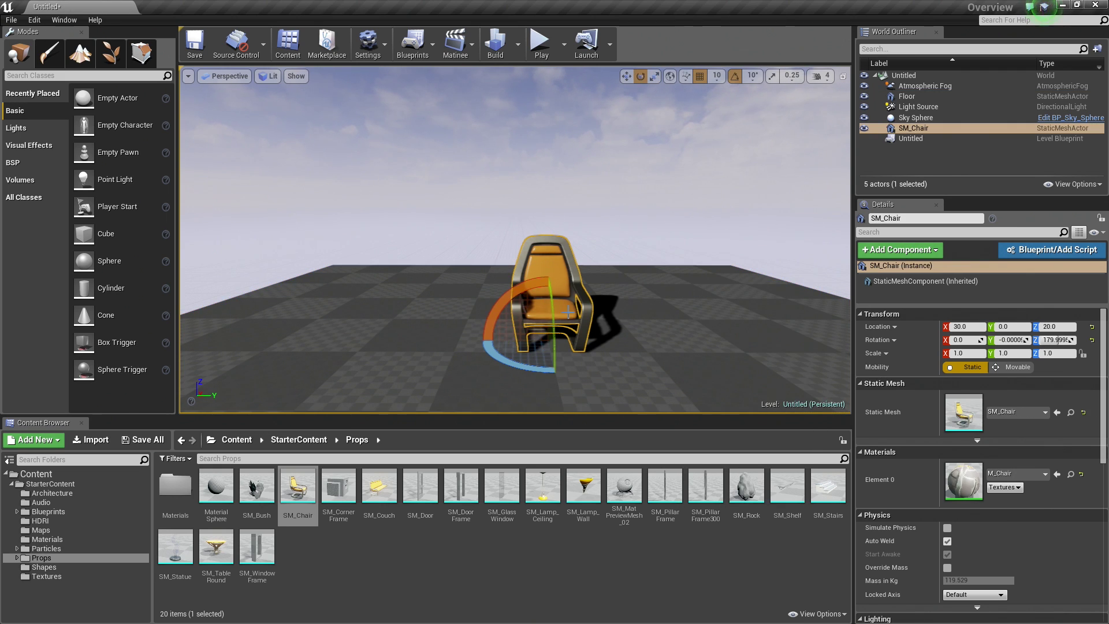
drag(496, 314, 472, 347)
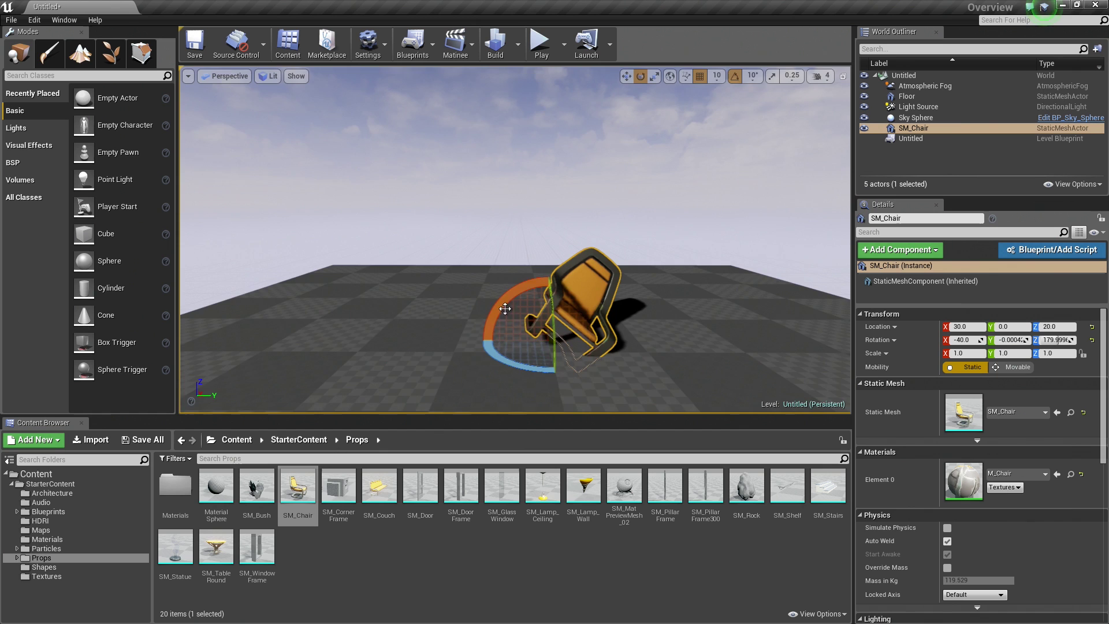
mouse_move(473, 347)
right_down()
mouse_move(450, 330)
mouse_move(542, 335)
mouse_move(524, 320)
right_up()
key(r)
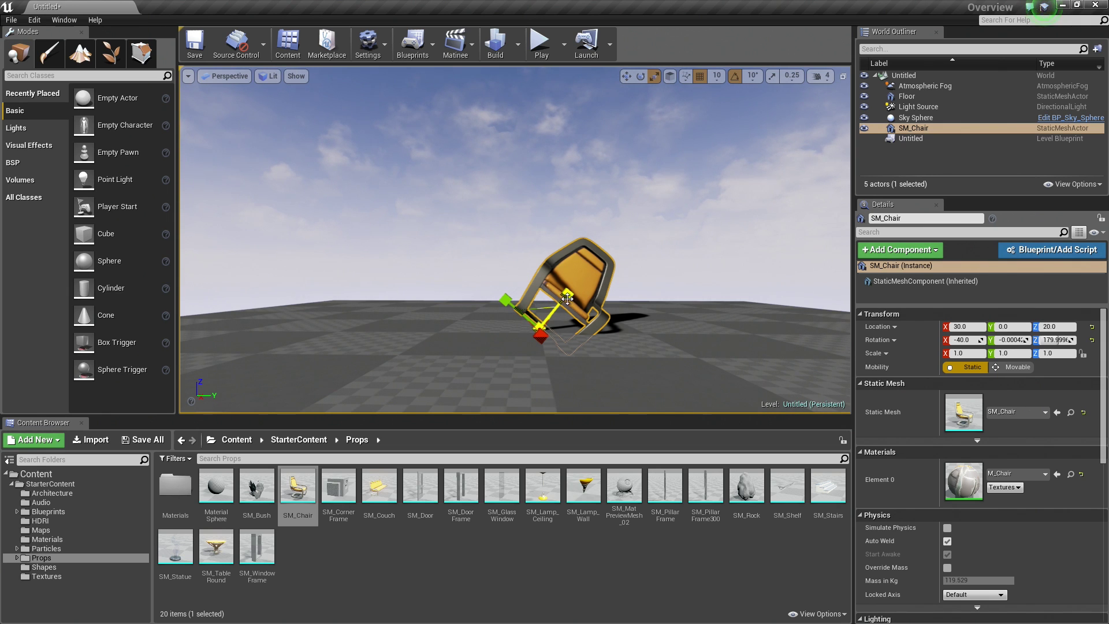
- Lengthen the tilted chair along its local Z axis to about 1.25 scale
drag(568, 299, 568, 287)
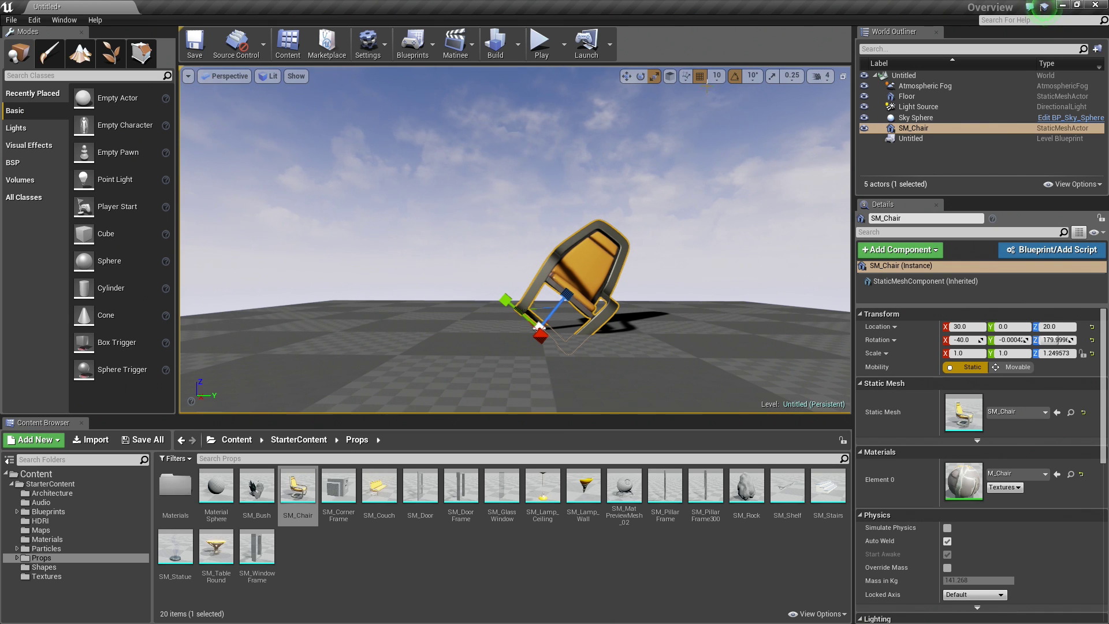
right_drag(661, 196, 661, 193)
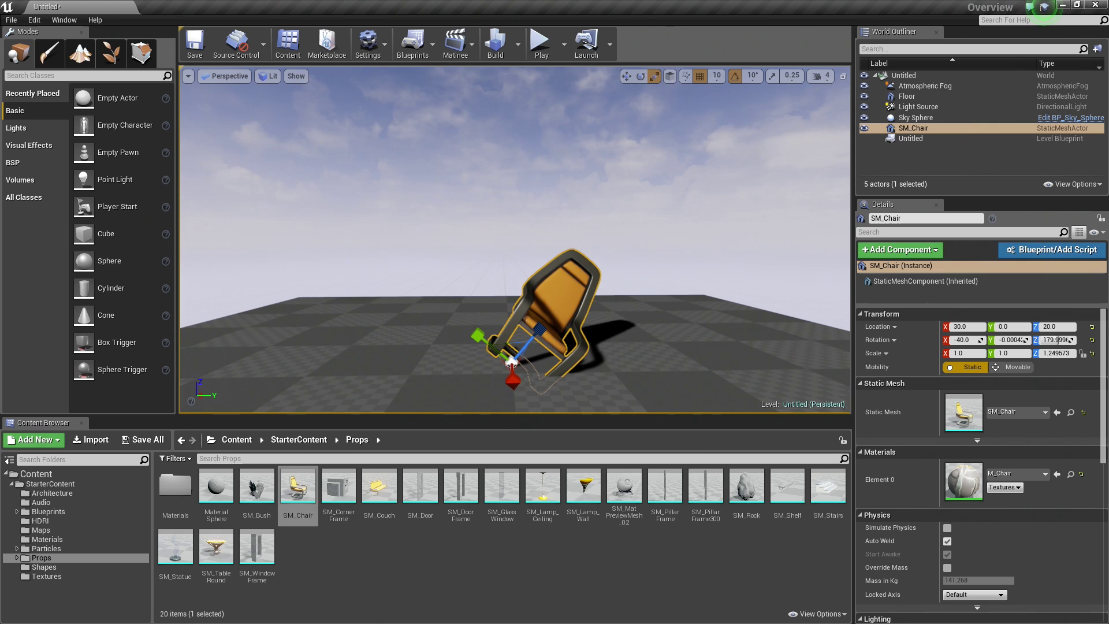
- Switch the rotation gizmo to local axes and back to world orientation
key(e)
click(670, 76)
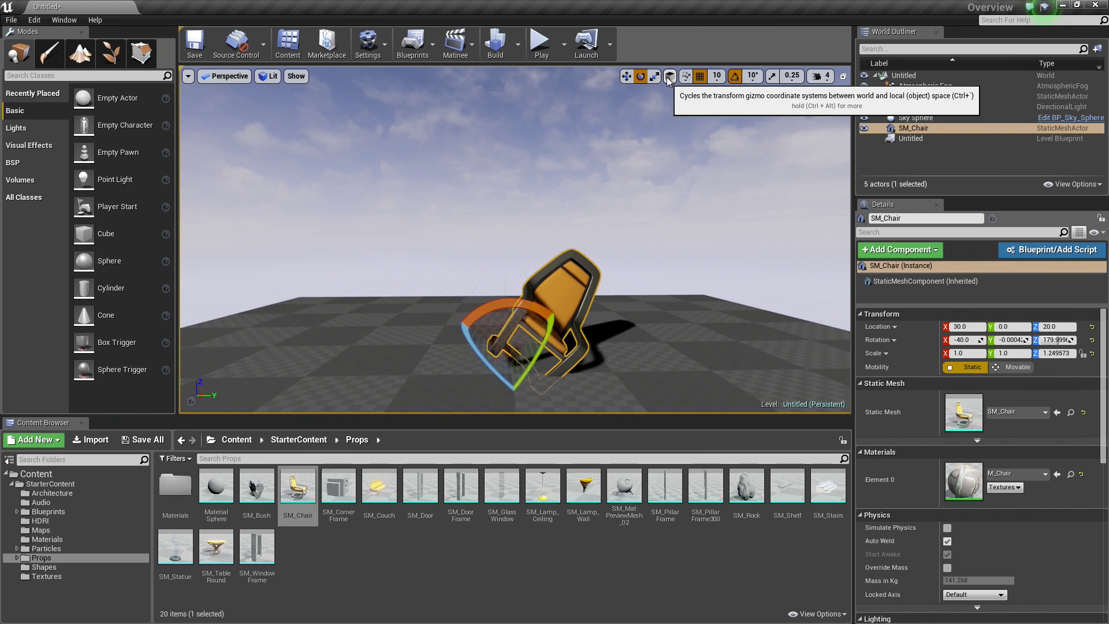
click(671, 76)
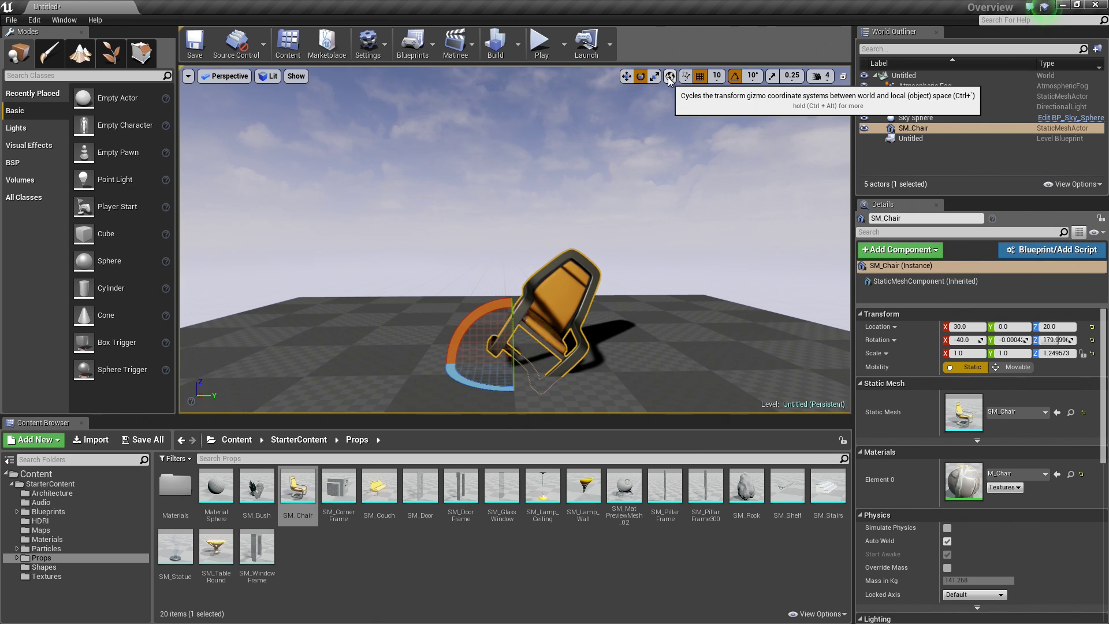
right_drag(689, 205, 667, 225)
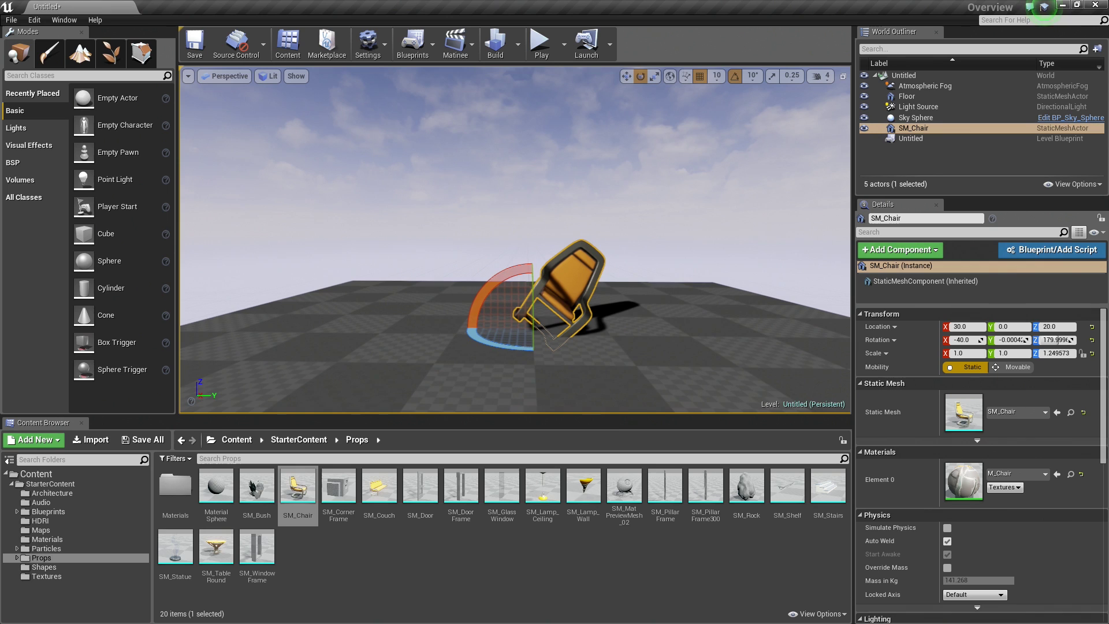